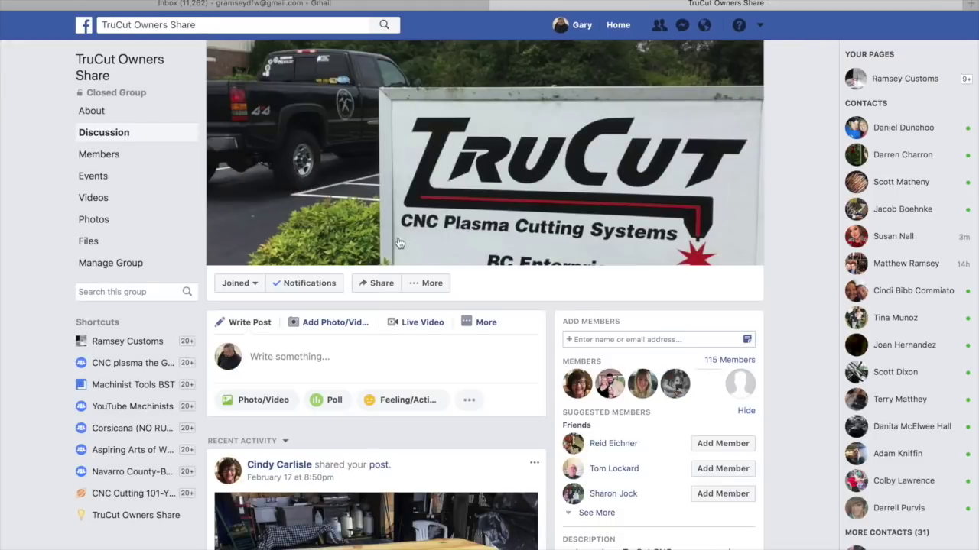
Scroll the TruCut Owners Share group feed down to the Celtic horseshoe photo post
{"action": "scroll", "coordinate": [467, 348], "scroll_direction": "down", "scroll_amount": 2}
{"action": "scroll", "coordinate": [466, 348], "scroll_direction": "down", "scroll_amount": 1}
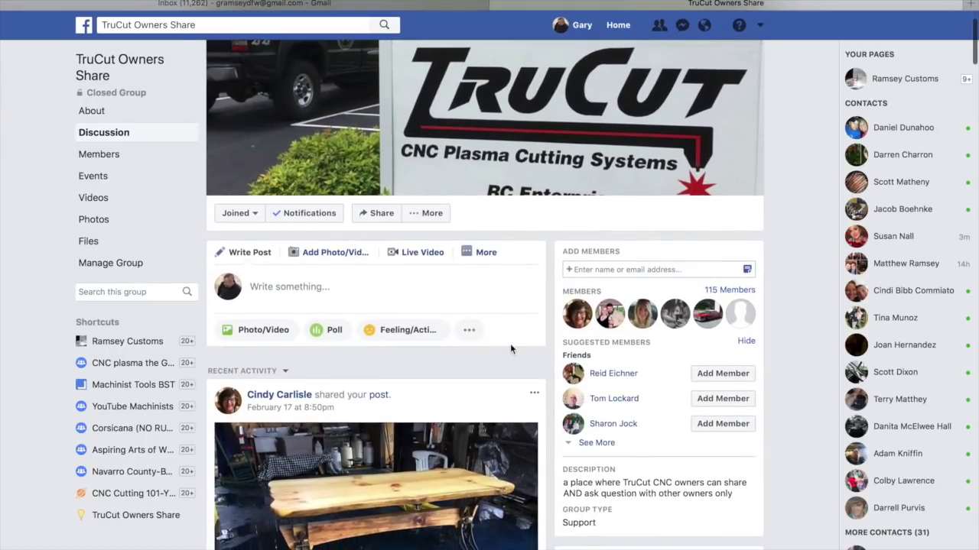
{"action": "scroll", "coordinate": [533, 354], "scroll_direction": "down", "scroll_amount": 1}
{"action": "scroll", "coordinate": [533, 354], "scroll_direction": "down", "scroll_amount": 4}
{"action": "scroll", "coordinate": [533, 359], "scroll_direction": "down", "scroll_amount": 2}
{"action": "scroll", "coordinate": [534, 359], "scroll_direction": "down", "scroll_amount": 5}
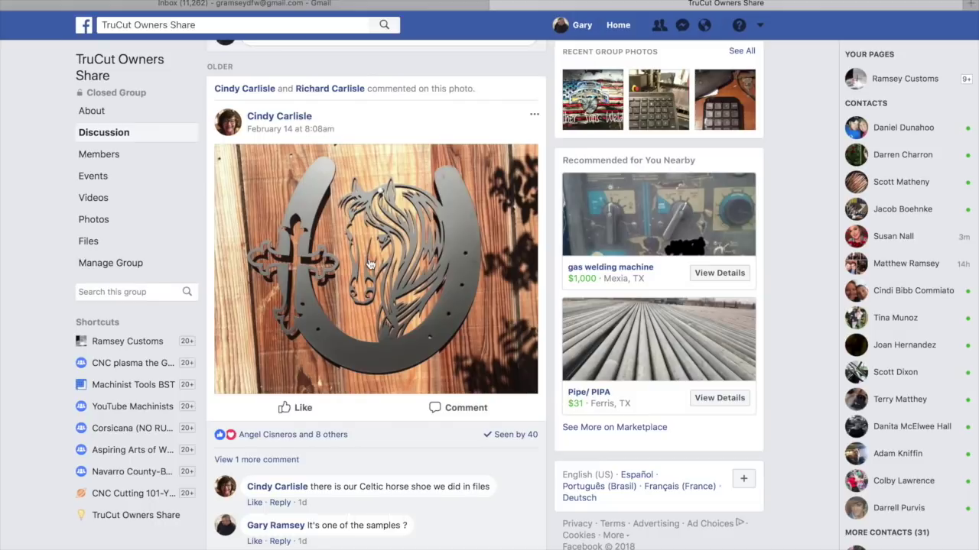
{"action": "scroll", "coordinate": [370, 264], "scroll_direction": "down", "scroll_amount": 3}
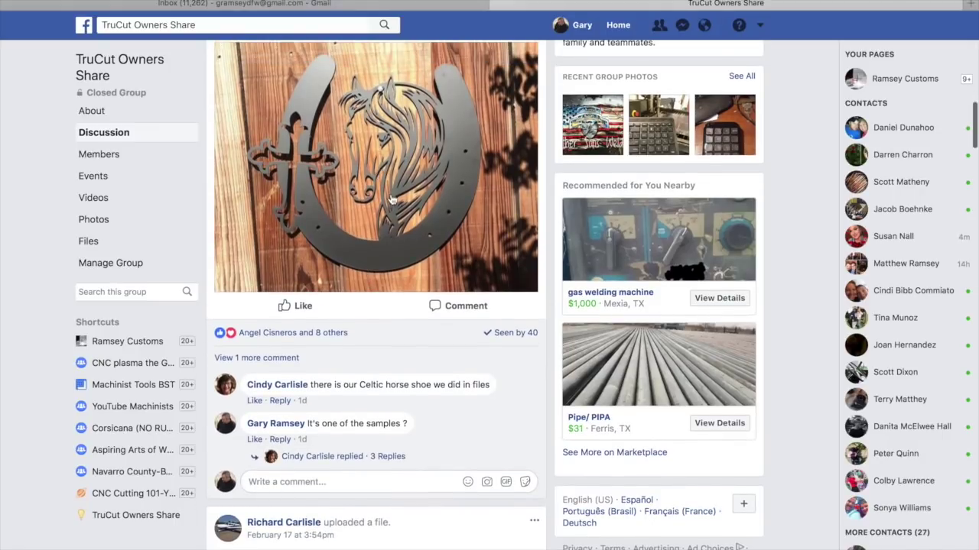
{"action": "scroll", "coordinate": [380, 174], "scroll_direction": "up", "scroll_amount": 2}
{"action": "scroll", "coordinate": [375, 173], "scroll_direction": "down", "scroll_amount": 1}
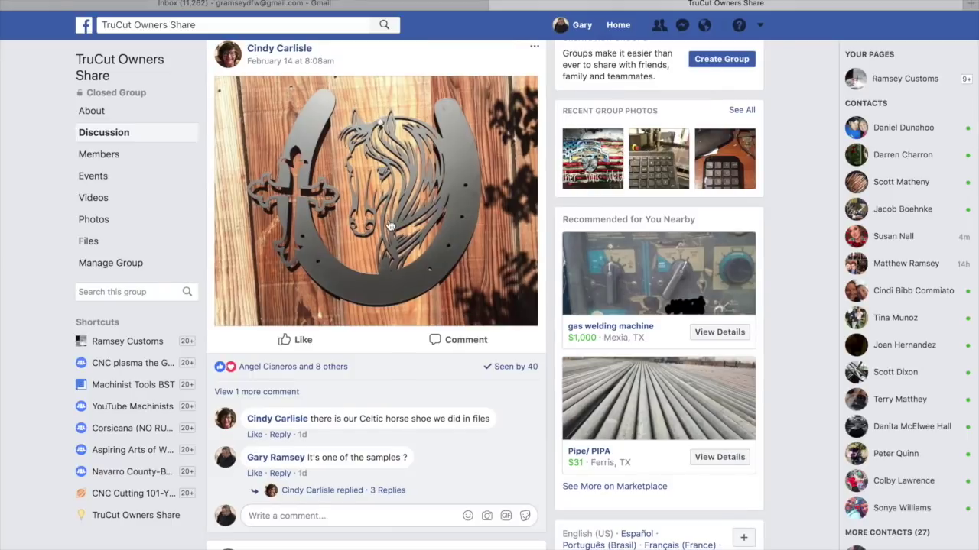
Expand the 3 replies under the Celtic horseshoe post and read them
{"action": "left_click", "coordinate": [345, 492]}
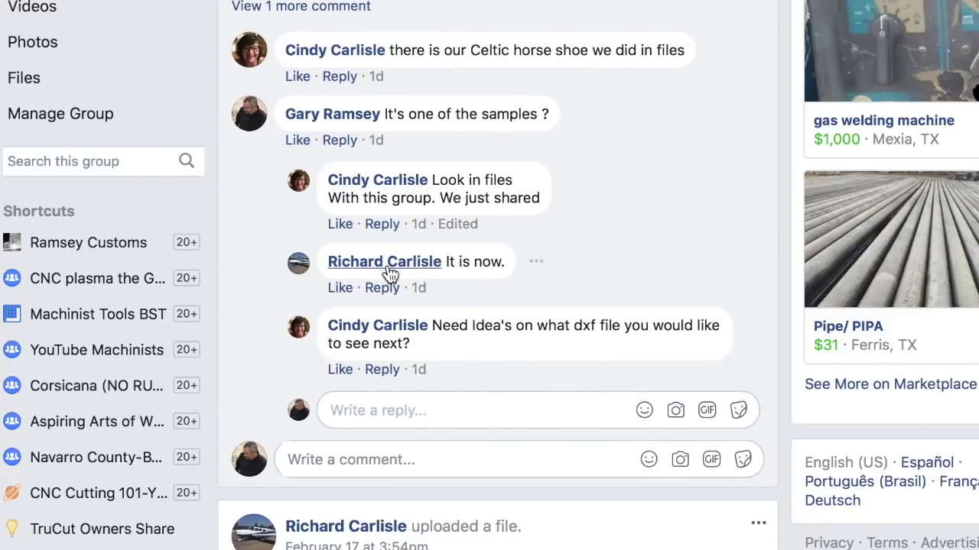
{"action": "mouse_move", "coordinate": [644, 236]}
{"action": "scroll", "coordinate": [464, 336], "scroll_direction": "down", "scroll_amount": 2}
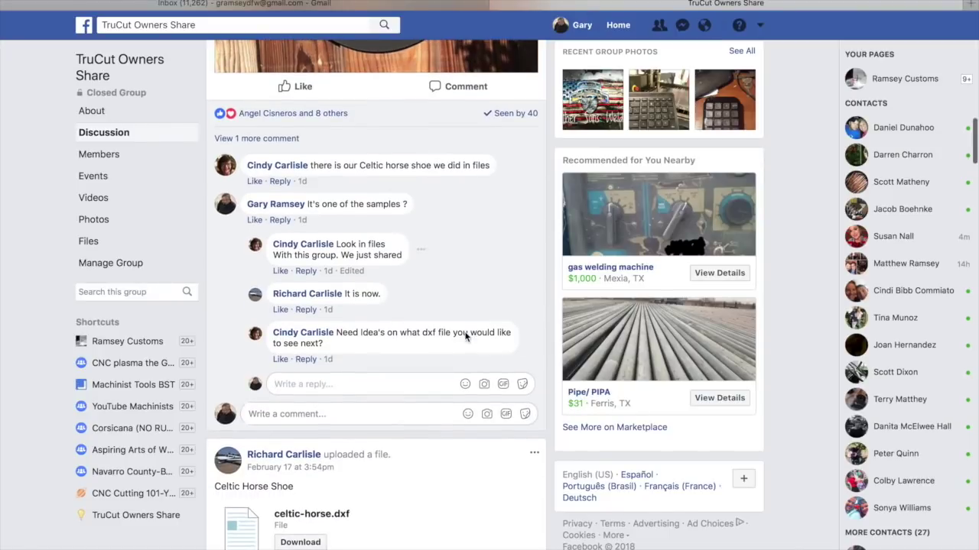
{"action": "scroll", "coordinate": [472, 259], "scroll_direction": "up", "scroll_amount": 3}
{"action": "scroll", "coordinate": [471, 258], "scroll_direction": "up", "scroll_amount": 2}
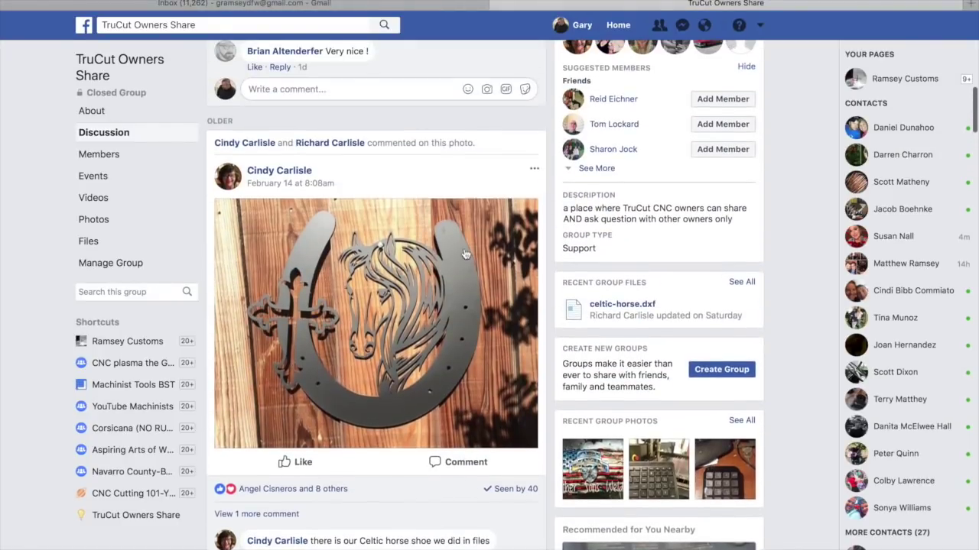
Download celtic-horse.dxf from the group's Files list, then go to the TruCut CNC tab
{"action": "left_click", "coordinate": [114, 243]}
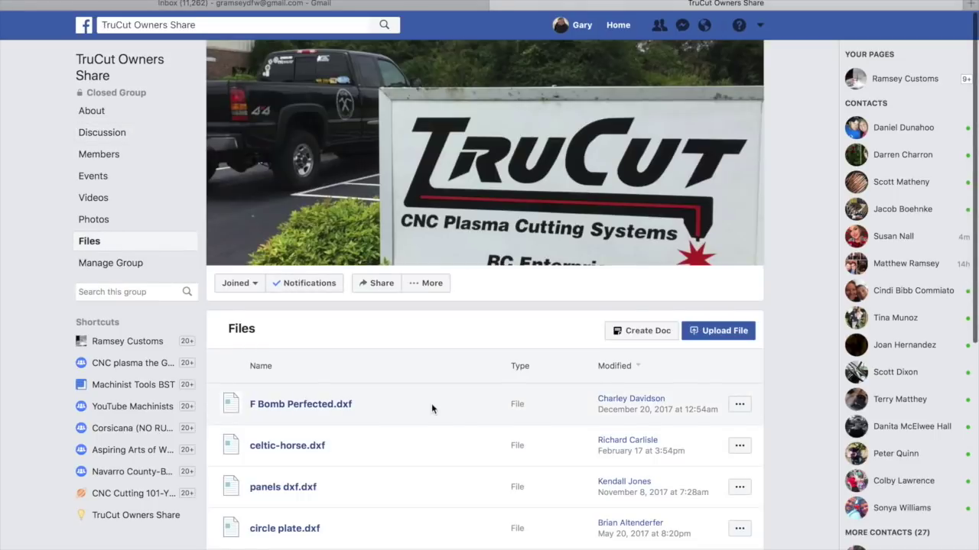
{"action": "scroll", "coordinate": [433, 406], "scroll_direction": "down", "scroll_amount": 3}
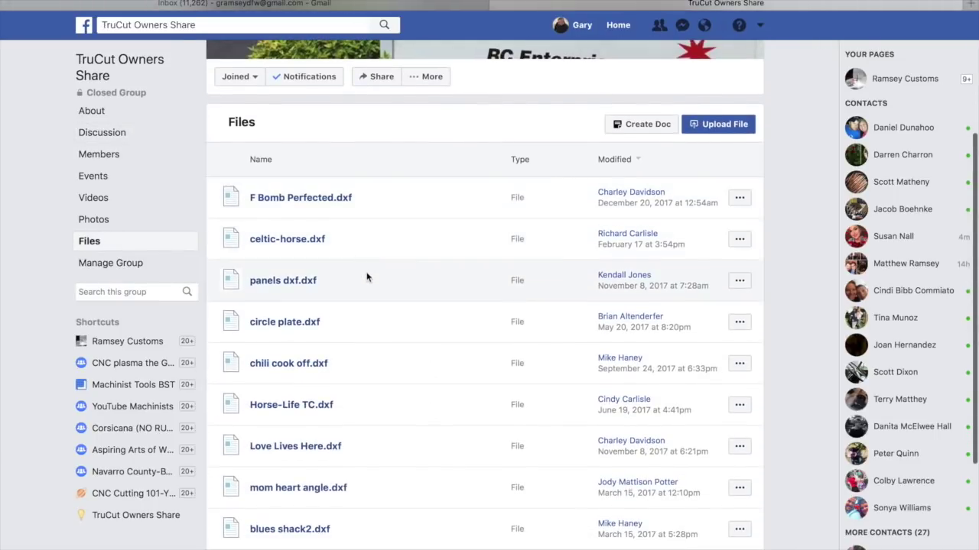
{"action": "scroll", "coordinate": [373, 365], "scroll_direction": "down", "scroll_amount": 1}
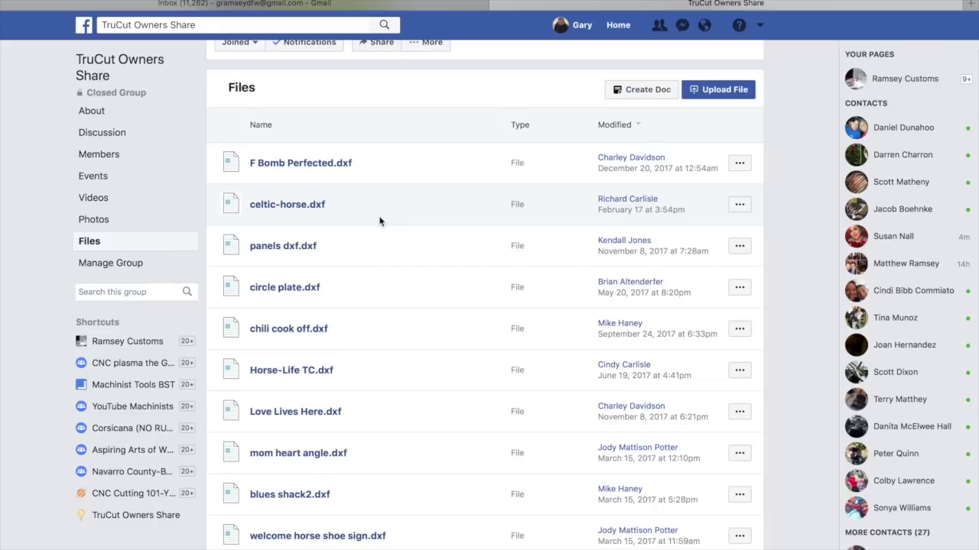
{"action": "left_click", "coordinate": [313, 206]}
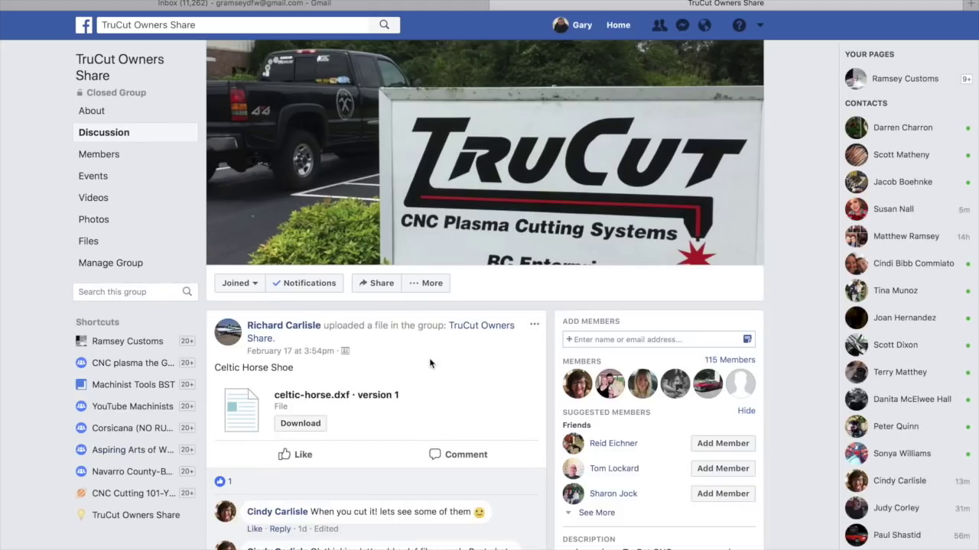
{"action": "scroll", "coordinate": [451, 340], "scroll_direction": "down", "scroll_amount": 2}
{"action": "left_click", "coordinate": [311, 304]}
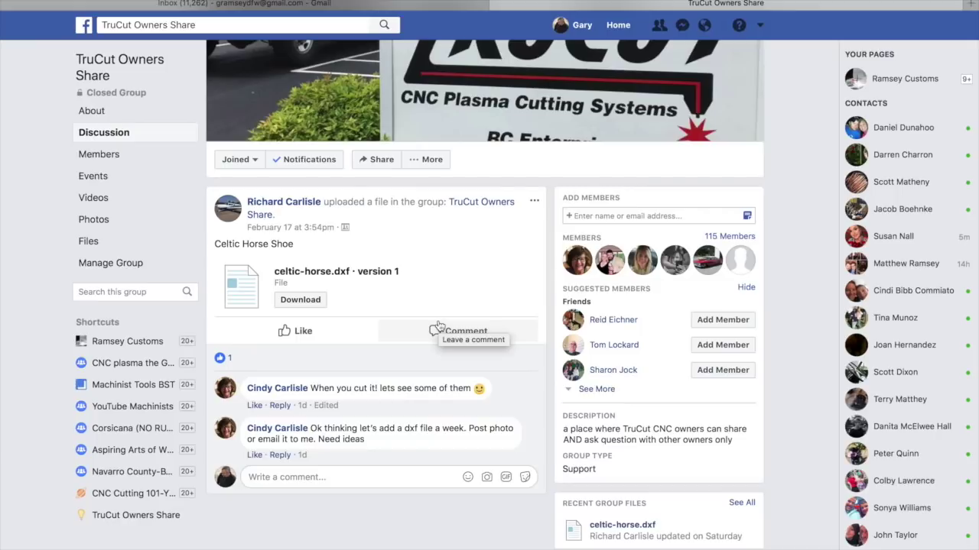
{"action": "left_click", "coordinate": [640, 4]}
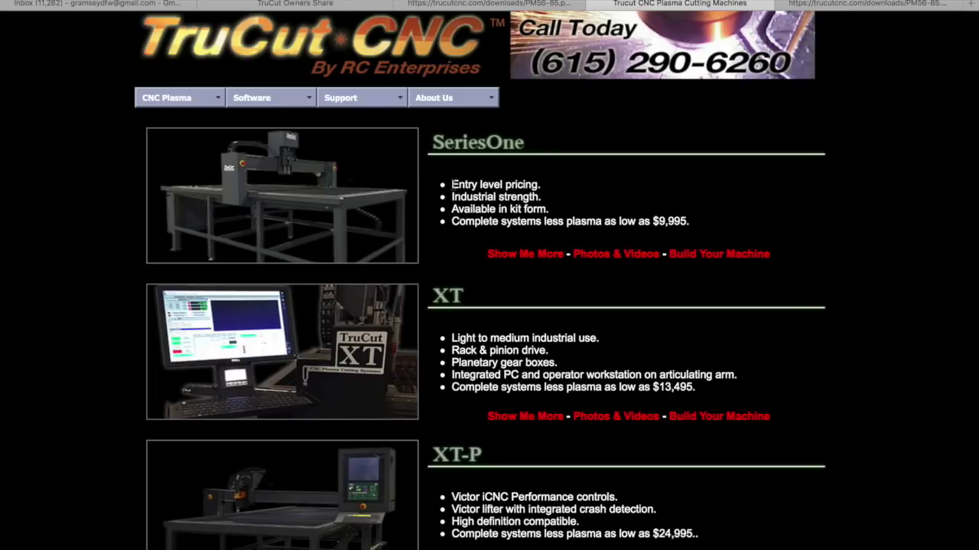
Go to TruCut's plasma power supply manuals page for the Powermax 65/85 manual
{"action": "scroll", "coordinate": [442, 214], "scroll_direction": "down", "scroll_amount": 1}
{"action": "scroll", "coordinate": [436, 237], "scroll_direction": "up", "scroll_amount": 1}
{"action": "mouse_move", "coordinate": [361, 97]}
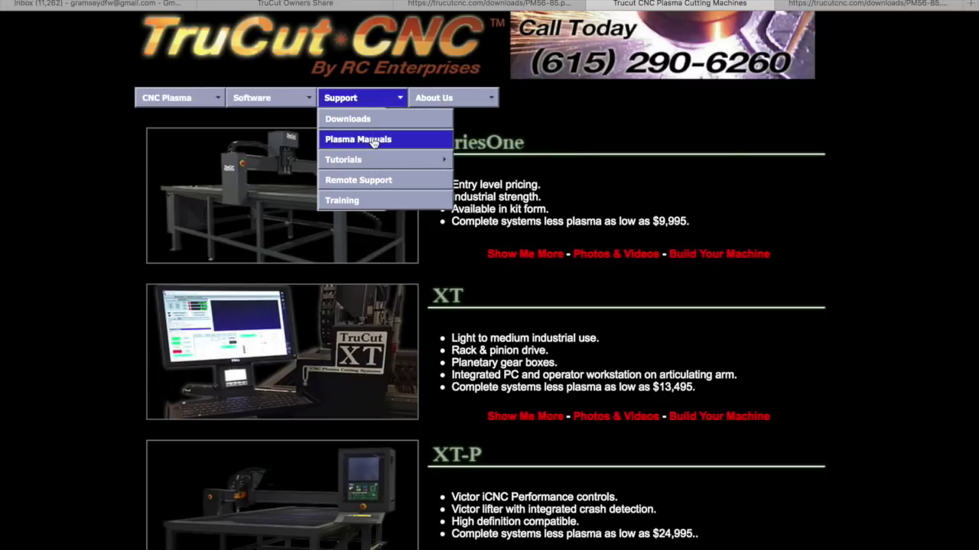
{"action": "left_click", "coordinate": [373, 142]}
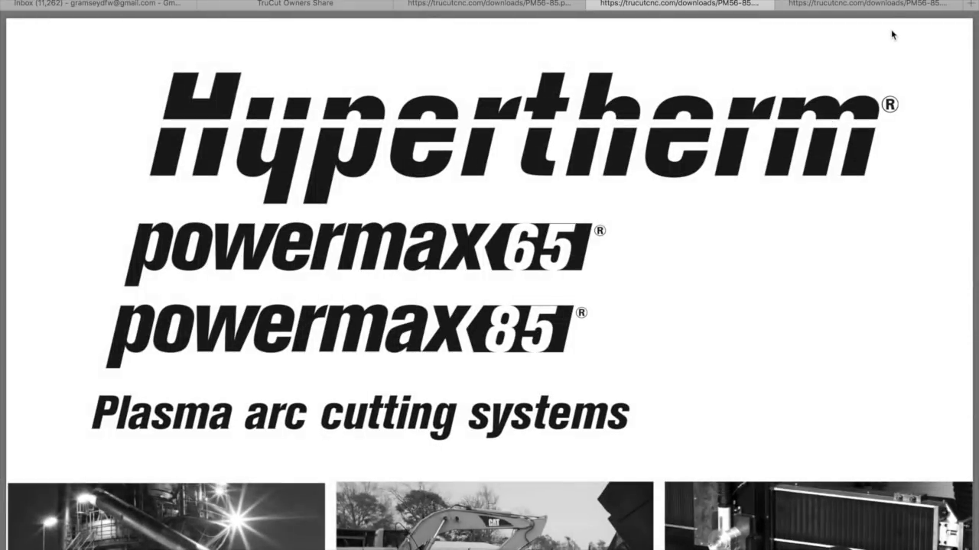
Highlight the 0.065 in kerf value for 45A shielded cutting of 1/8 in aluminum
{"action": "left_click", "coordinate": [891, 14]}
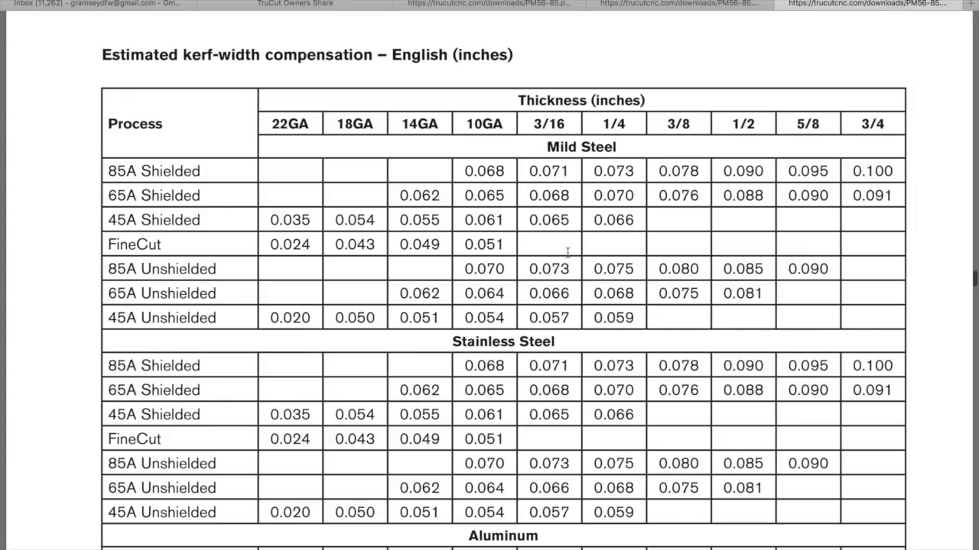
{"action": "scroll", "coordinate": [567, 253], "scroll_direction": "down", "scroll_amount": 3}
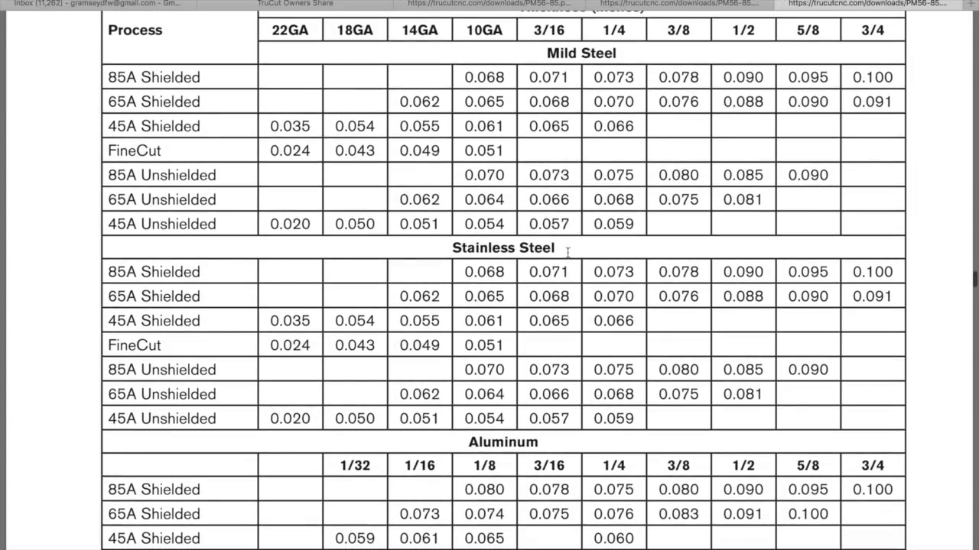
{"action": "scroll", "coordinate": [568, 252], "scroll_direction": "up", "scroll_amount": 1}
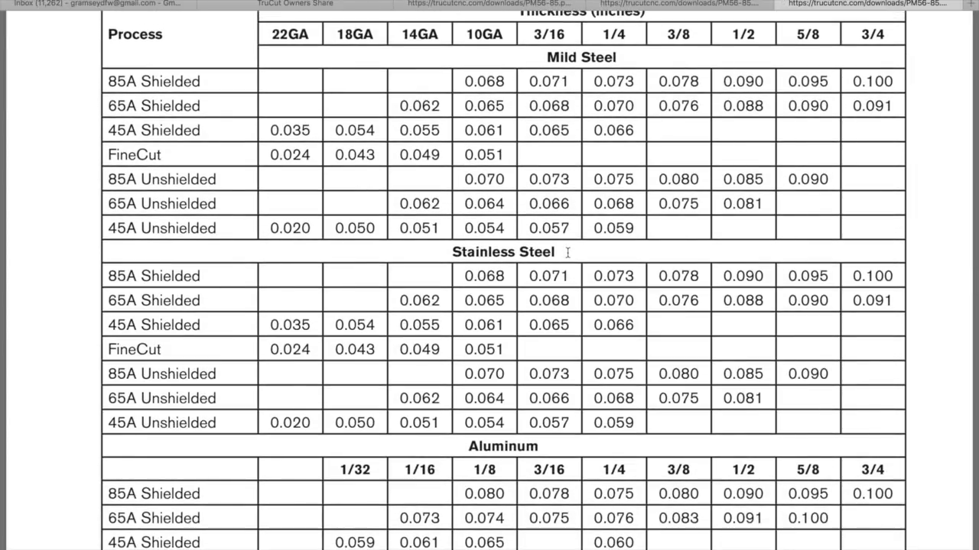
{"action": "scroll", "coordinate": [567, 252], "scroll_direction": "down", "scroll_amount": 1}
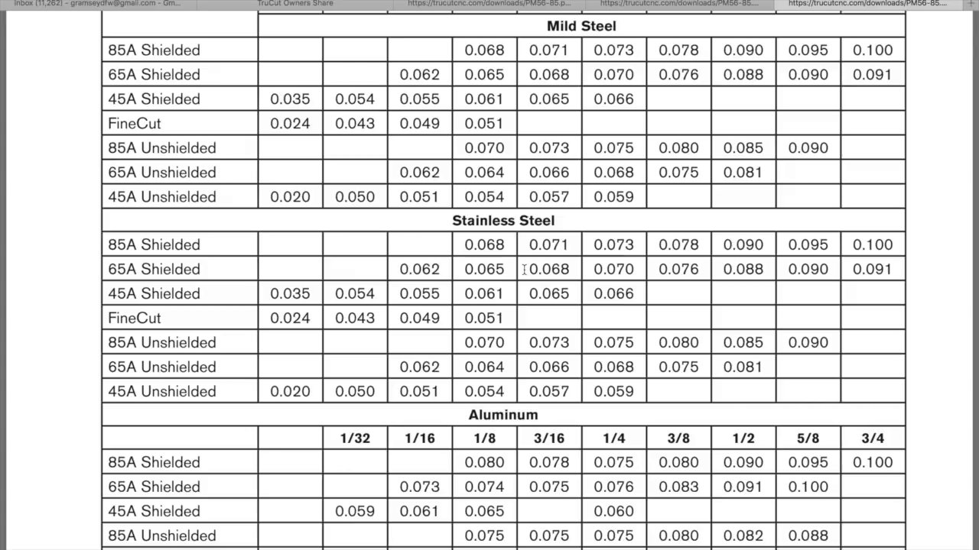
{"action": "scroll", "coordinate": [496, 359], "scroll_direction": "down", "scroll_amount": 4}
{"action": "scroll", "coordinate": [495, 359], "scroll_direction": "down", "scroll_amount": 1}
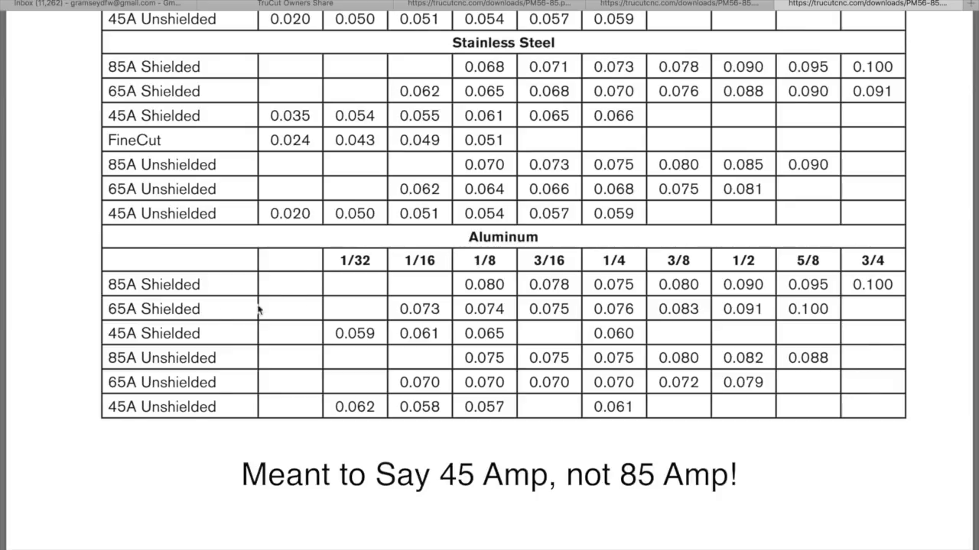
{"action": "left_click_drag", "start_coordinate": [110, 333], "coordinate": [209, 337]}
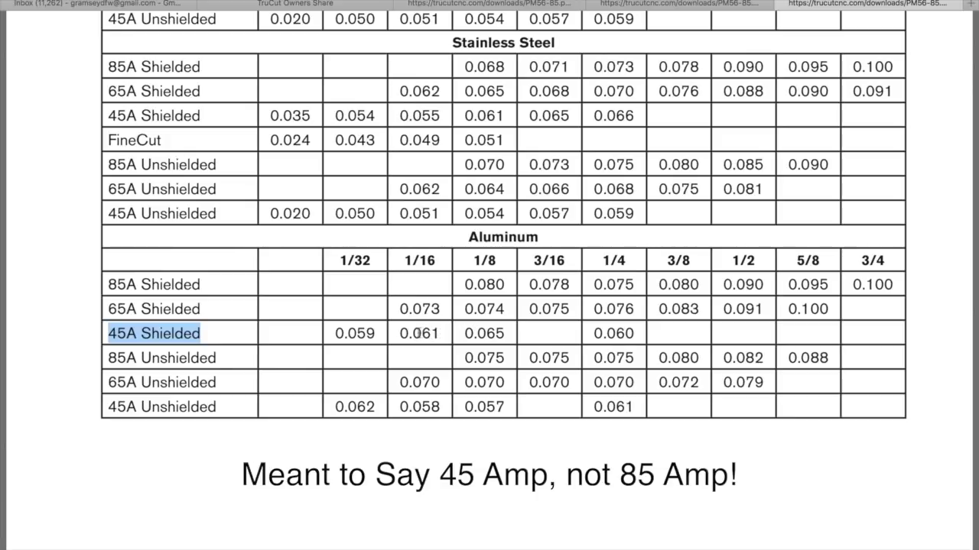
{"action": "left_click_drag", "start_coordinate": [413, 333], "coordinate": [509, 334]}
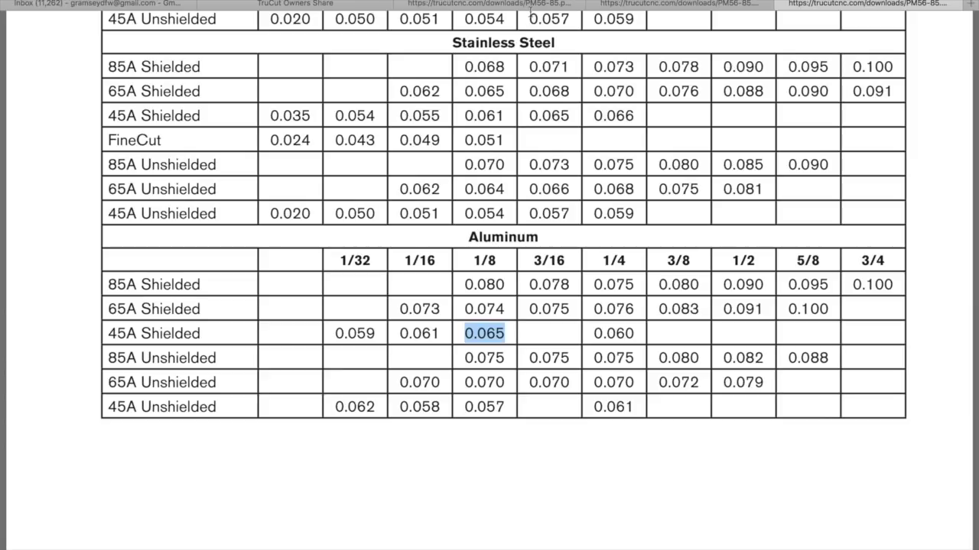
Find the 45A Shielded Aluminum cut chart and highlight 200 ipm for 3/32 in
{"action": "left_click", "coordinate": [531, 4]}
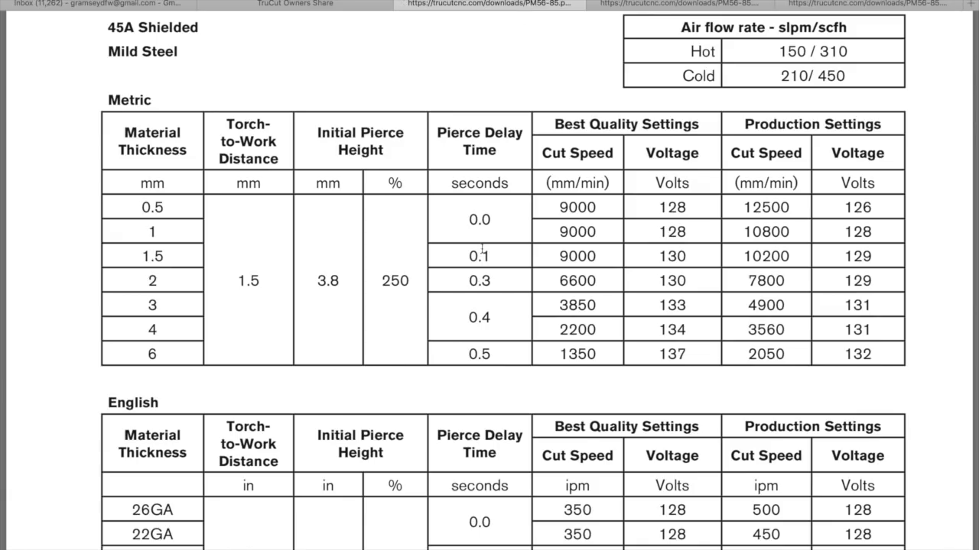
{"action": "scroll", "coordinate": [483, 248], "scroll_direction": "down", "scroll_amount": 1}
{"action": "scroll", "coordinate": [482, 249], "scroll_direction": "down", "scroll_amount": 3}
{"action": "scroll", "coordinate": [482, 248], "scroll_direction": "down", "scroll_amount": 1}
{"action": "scroll", "coordinate": [483, 248], "scroll_direction": "down", "scroll_amount": 2}
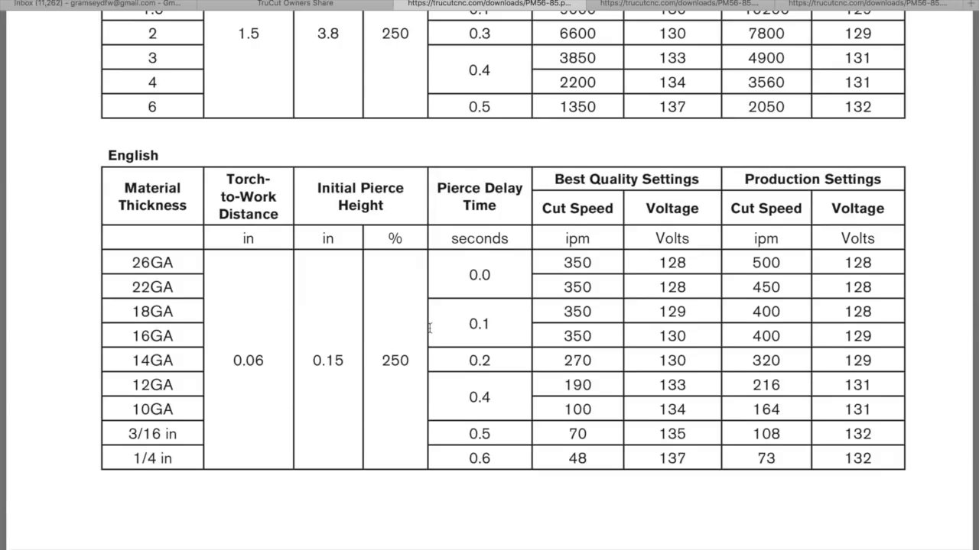
{"action": "scroll", "coordinate": [430, 327], "scroll_direction": "up", "scroll_amount": 3}
{"action": "scroll", "coordinate": [429, 327], "scroll_direction": "up", "scroll_amount": 2}
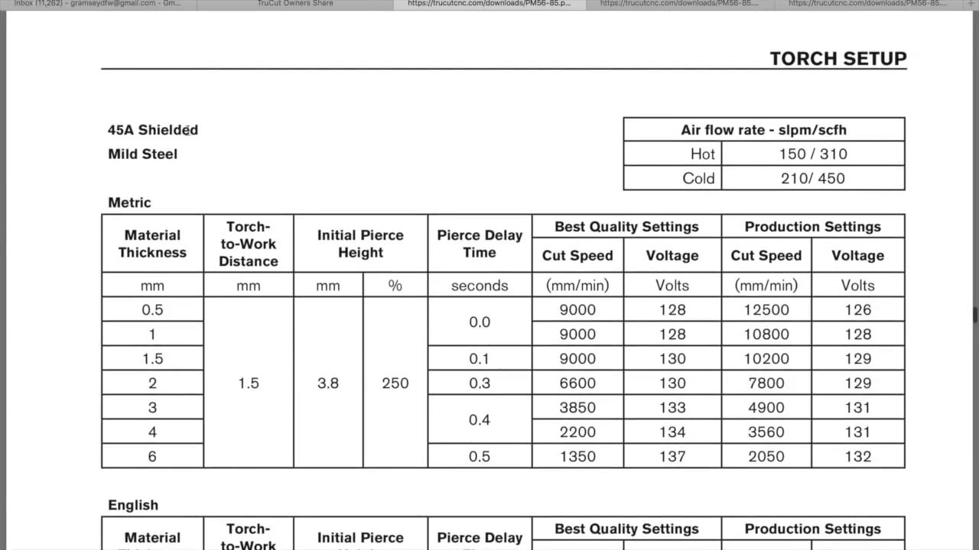
{"action": "scroll", "coordinate": [262, 192], "scroll_direction": "down", "scroll_amount": 10}
{"action": "scroll", "coordinate": [351, 238], "scroll_direction": "down", "scroll_amount": 5}
{"action": "scroll", "coordinate": [351, 238], "scroll_direction": "down", "scroll_amount": 1}
{"action": "scroll", "coordinate": [351, 238], "scroll_direction": "down", "scroll_amount": 1}
{"action": "scroll", "coordinate": [344, 230], "scroll_direction": "down", "scroll_amount": 9}
{"action": "scroll", "coordinate": [336, 218], "scroll_direction": "down", "scroll_amount": 10}
{"action": "scroll", "coordinate": [337, 218], "scroll_direction": "up", "scroll_amount": 6}
{"action": "scroll", "coordinate": [186, 207], "scroll_direction": "down", "scroll_amount": 6}
{"action": "scroll", "coordinate": [185, 207], "scroll_direction": "down", "scroll_amount": 4}
{"action": "scroll", "coordinate": [186, 207], "scroll_direction": "down", "scroll_amount": 3}
{"action": "scroll", "coordinate": [214, 257], "scroll_direction": "down", "scroll_amount": 6}
{"action": "scroll", "coordinate": [213, 257], "scroll_direction": "down", "scroll_amount": 5}
{"action": "scroll", "coordinate": [214, 257], "scroll_direction": "down", "scroll_amount": 3}
{"action": "scroll", "coordinate": [214, 257], "scroll_direction": "down", "scroll_amount": 3}
{"action": "scroll", "coordinate": [213, 257], "scroll_direction": "down", "scroll_amount": 1}
{"action": "scroll", "coordinate": [213, 257], "scroll_direction": "down", "scroll_amount": 1}
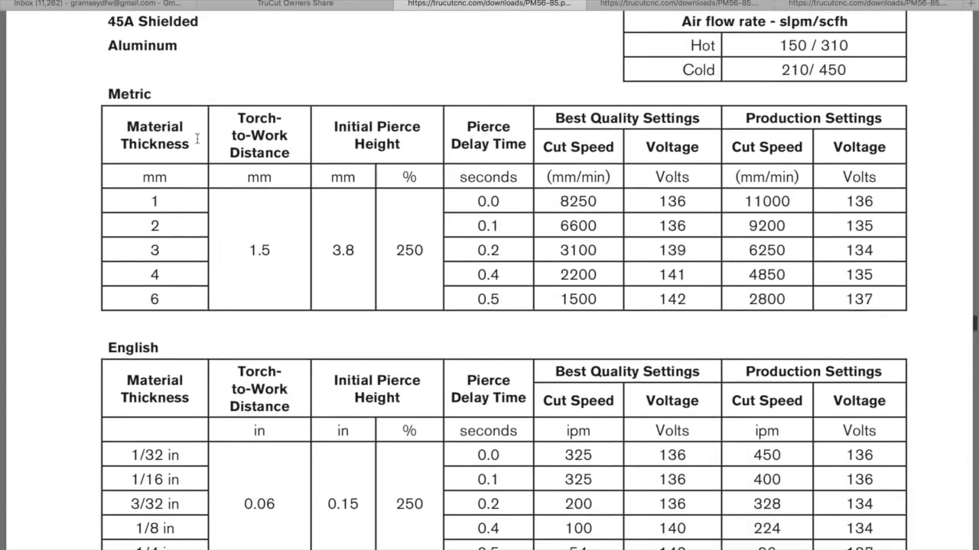
{"action": "scroll", "coordinate": [235, 387], "scroll_direction": "down", "scroll_amount": 3}
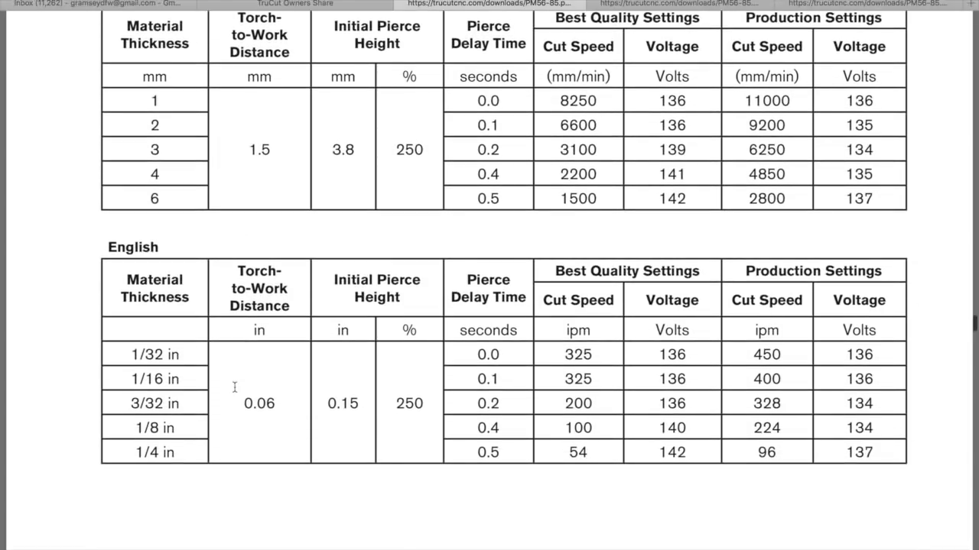
{"action": "scroll", "coordinate": [235, 387], "scroll_direction": "up", "scroll_amount": 9}
{"action": "scroll", "coordinate": [234, 387], "scroll_direction": "down", "scroll_amount": 3}
{"action": "scroll", "coordinate": [234, 388], "scroll_direction": "down", "scroll_amount": 3}
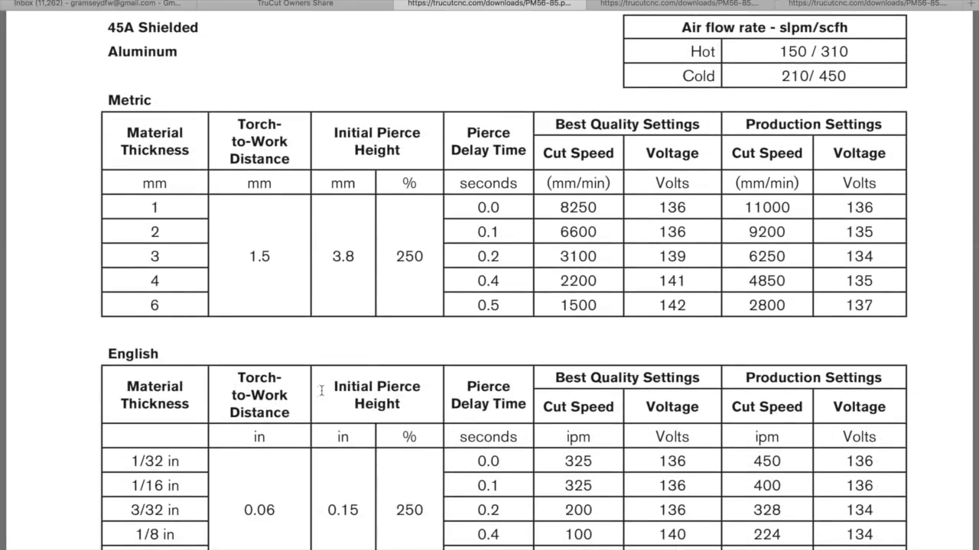
{"action": "scroll", "coordinate": [436, 382], "scroll_direction": "down", "scroll_amount": 3}
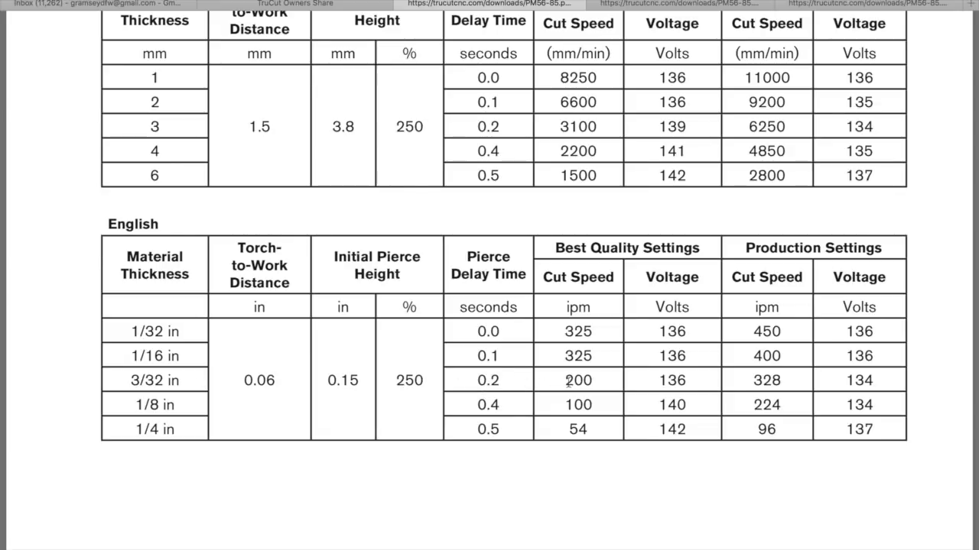
{"action": "left_click_drag", "start_coordinate": [590, 379], "coordinate": [560, 378]}
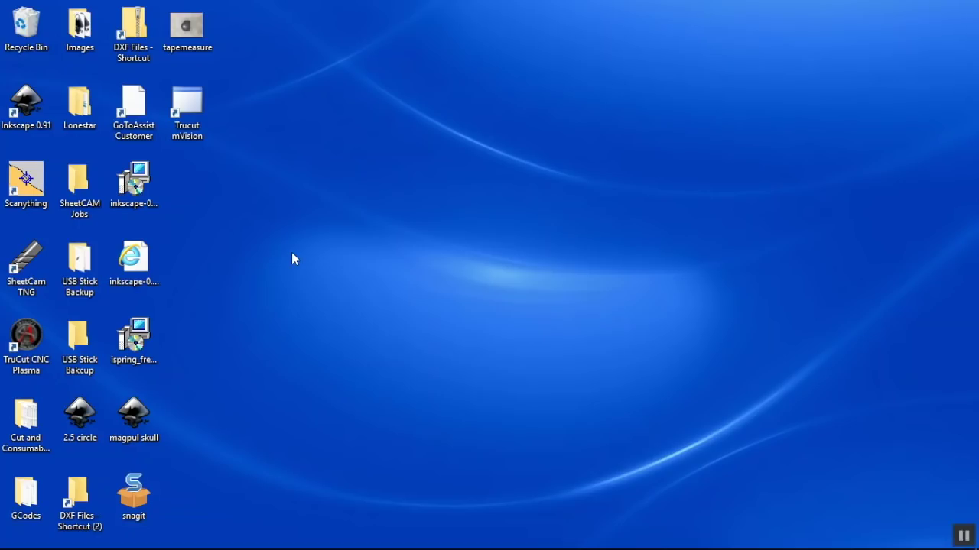
Launch SheetCam TNG and decline the auto backup to start an untitled job
{"action": "double_click", "coordinate": [37, 259]}
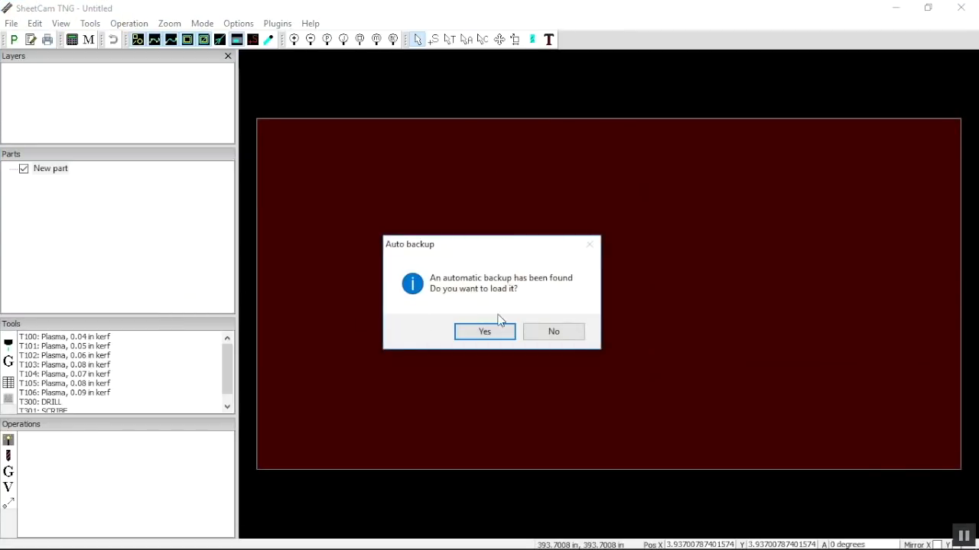
{"action": "left_click", "coordinate": [555, 331]}
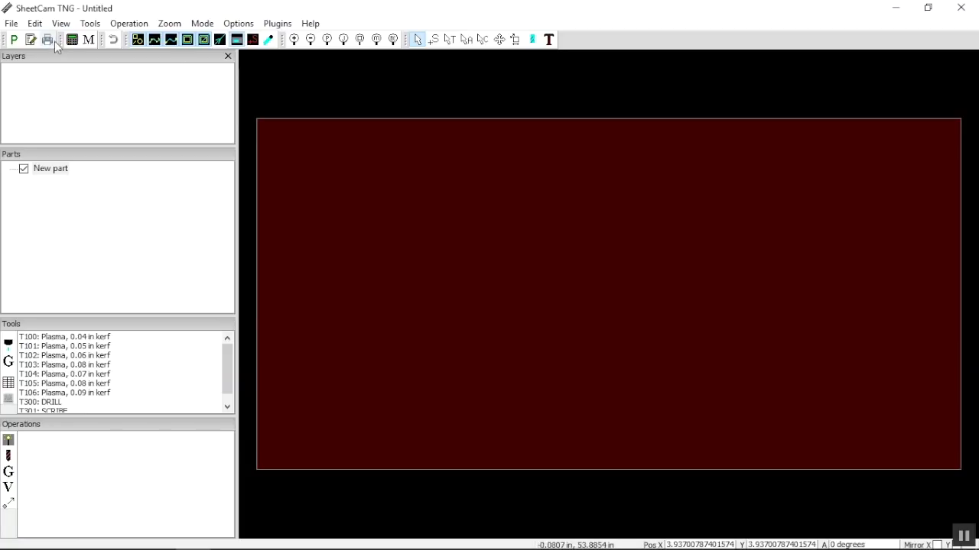
{"action": "left_click", "coordinate": [11, 23]}
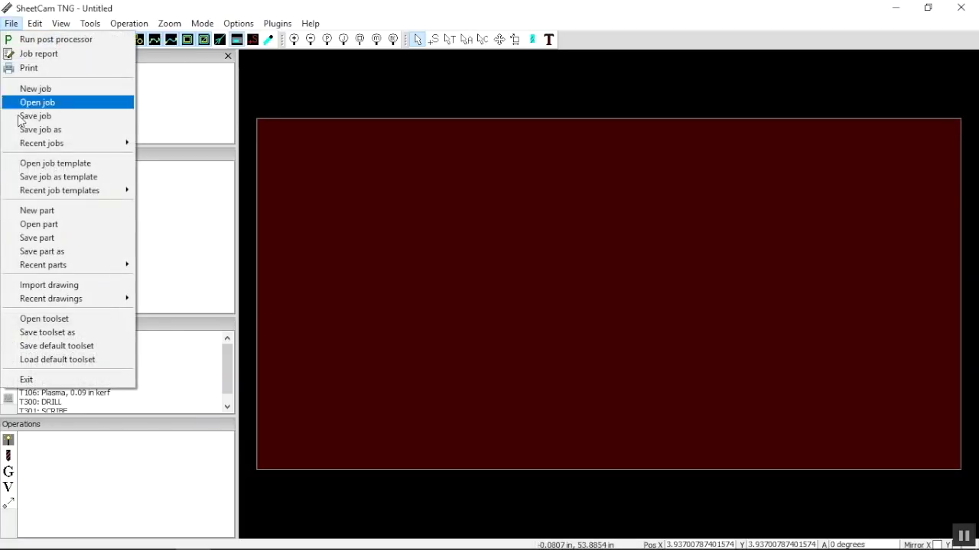
Import the celtic-horse drawing with Drawing options scaling set to Inch
{"action": "mouse_move", "coordinate": [50, 298]}
{"action": "left_click", "coordinate": [44, 287]}
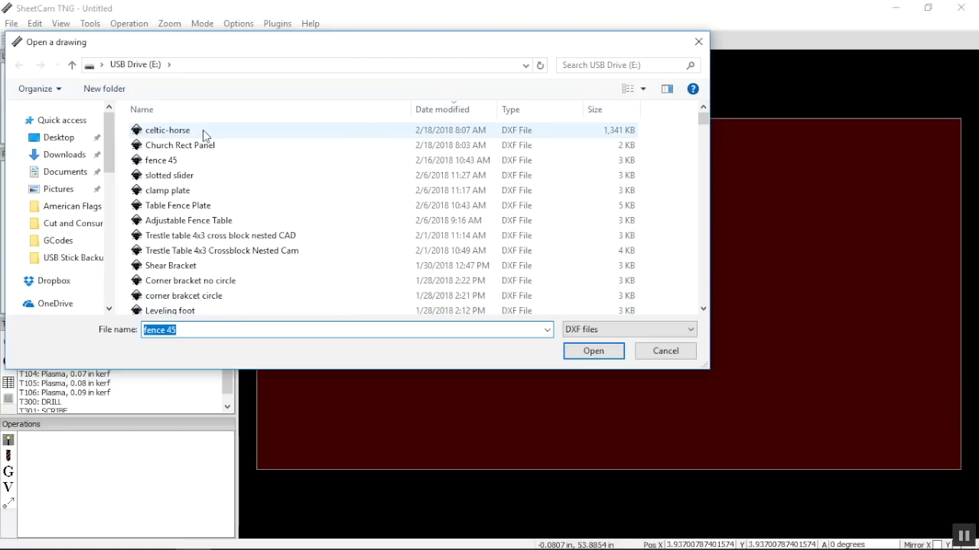
{"action": "left_click", "coordinate": [203, 136]}
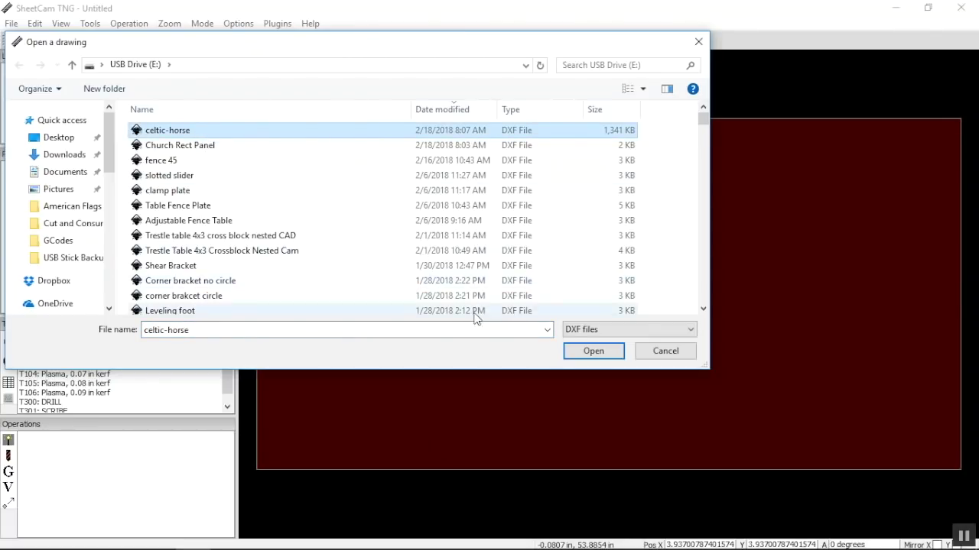
{"action": "left_click", "coordinate": [594, 353]}
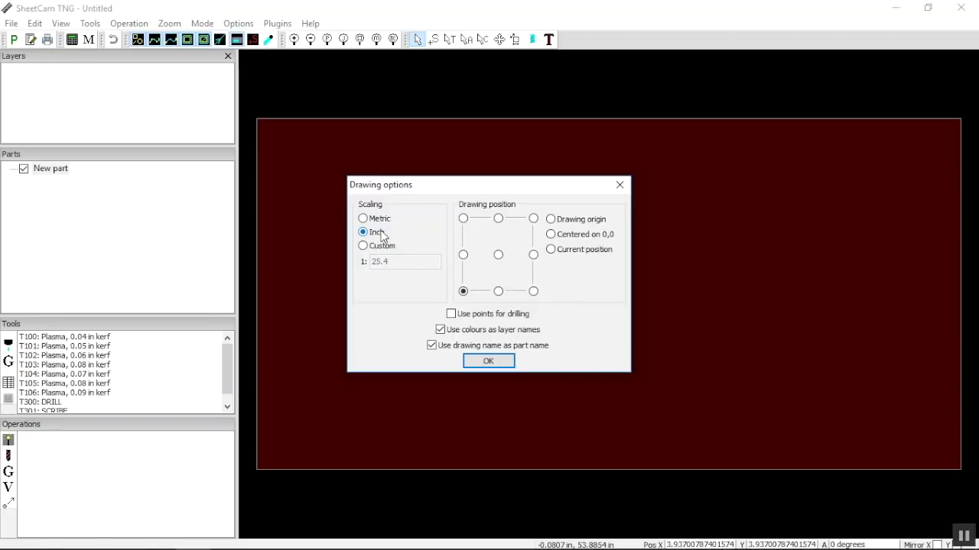
{"action": "left_click", "coordinate": [365, 245]}
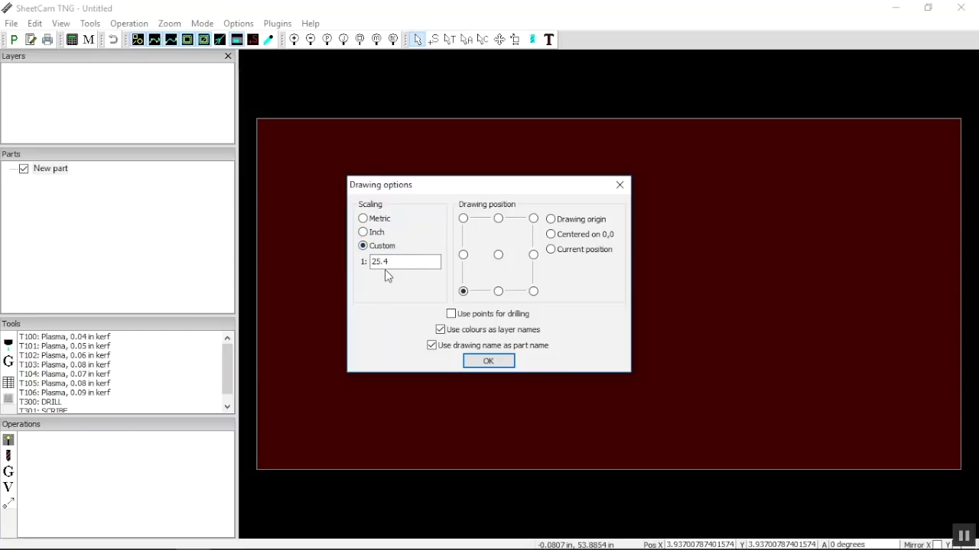
{"action": "left_click_drag", "start_coordinate": [390, 264], "coordinate": [372, 266]}
{"action": "left_click", "coordinate": [397, 264]}
{"action": "left_click_drag", "start_coordinate": [398, 262], "coordinate": [372, 268]}
{"action": "left_click", "coordinate": [363, 231]}
Load the celtic-horse drawing, switch to Edit contours mode, and clear the selection
{"action": "left_click", "coordinate": [490, 362]}
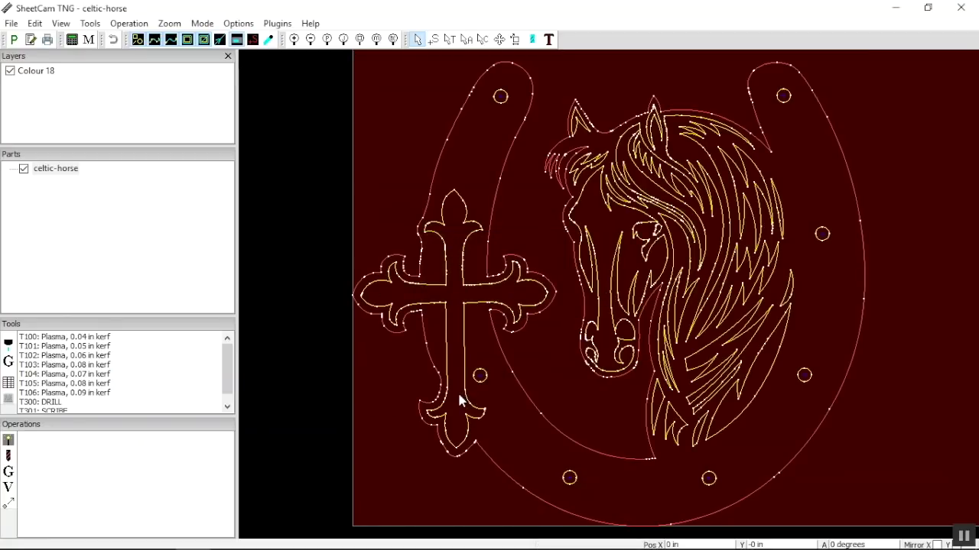
{"action": "scroll", "coordinate": [463, 399], "scroll_direction": "down", "scroll_amount": 1}
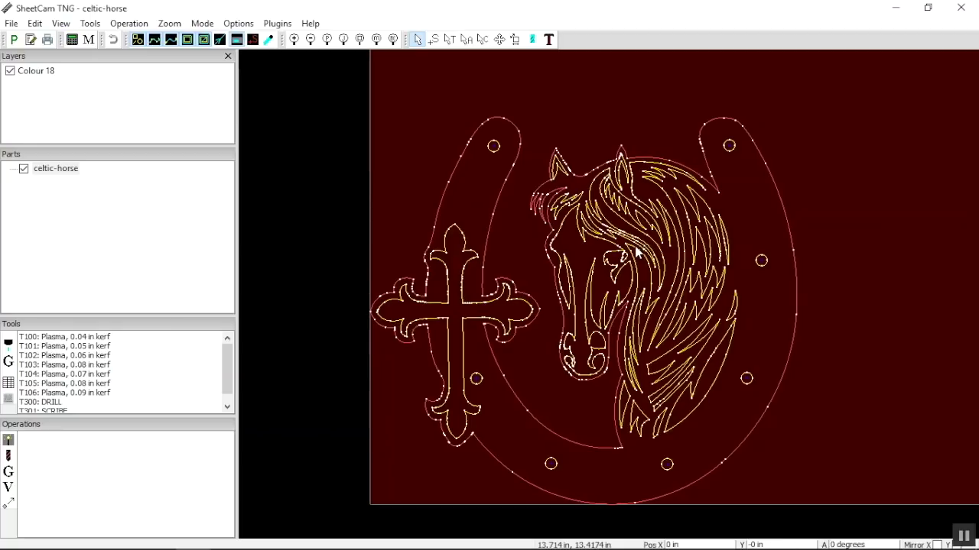
{"action": "left_click", "coordinate": [488, 44]}
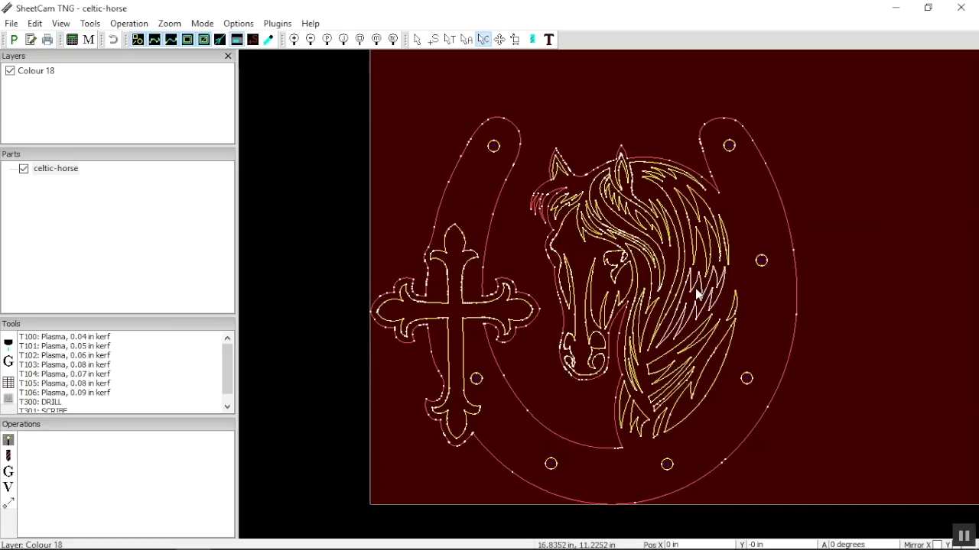
{"action": "left_click", "coordinate": [598, 88]}
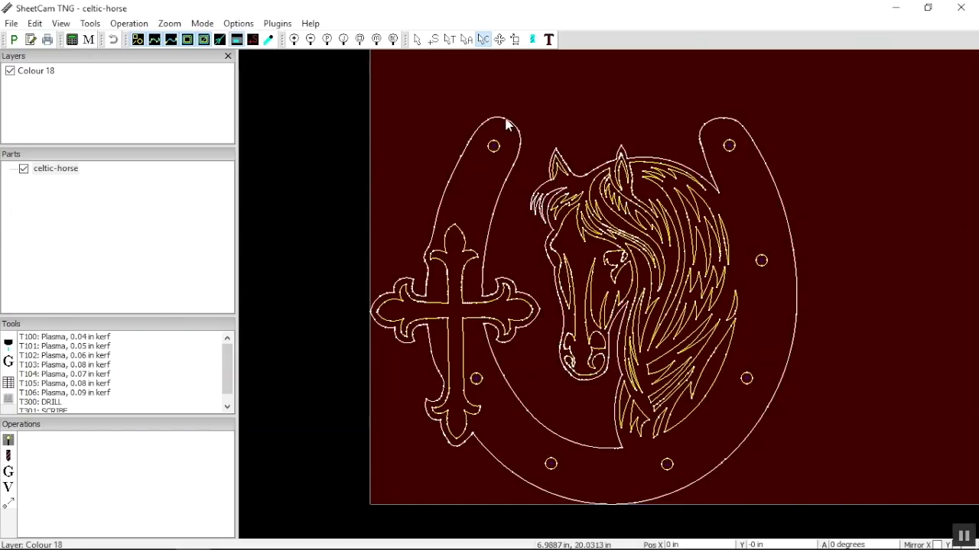
Move the outer horseshoe contour onto a new layer named 'Outside'
{"action": "right_click", "coordinate": [505, 124]}
{"action": "mouse_move", "coordinate": [551, 127]}
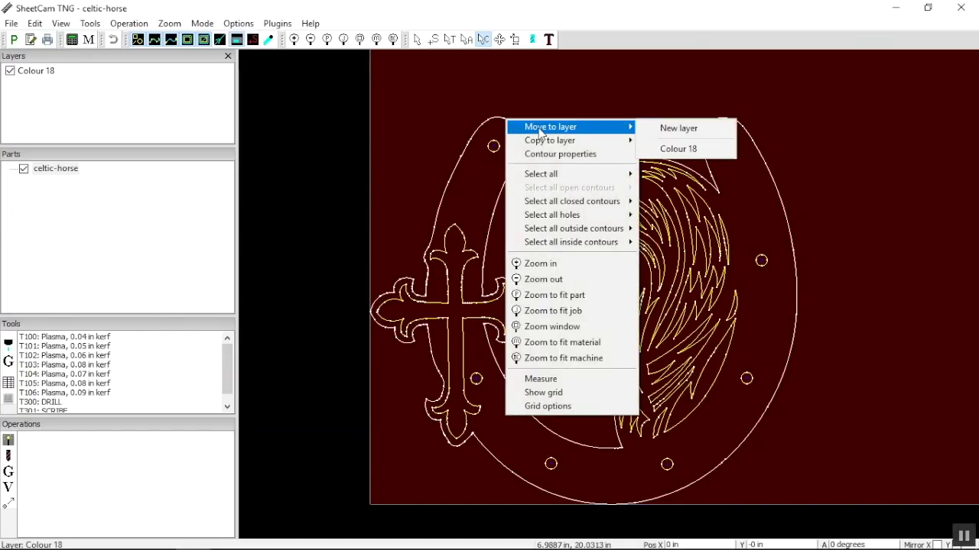
{"action": "left_click", "coordinate": [686, 126]}
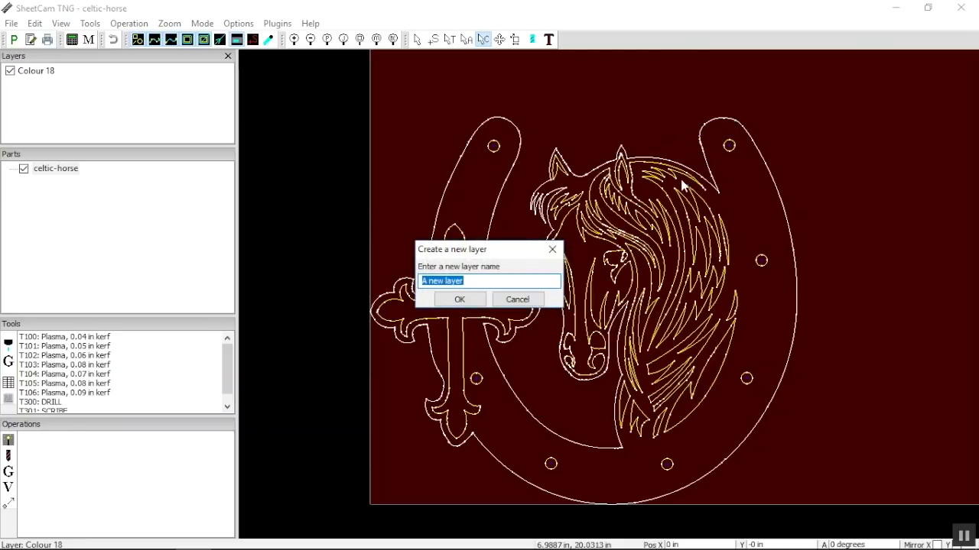
{"action": "type", "text": "Outside"}
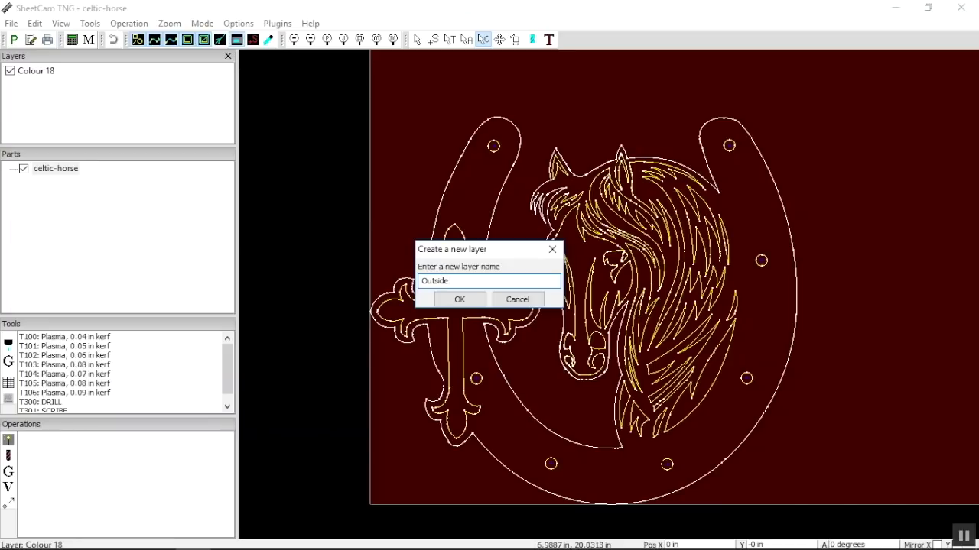
{"action": "key", "text": "Return"}
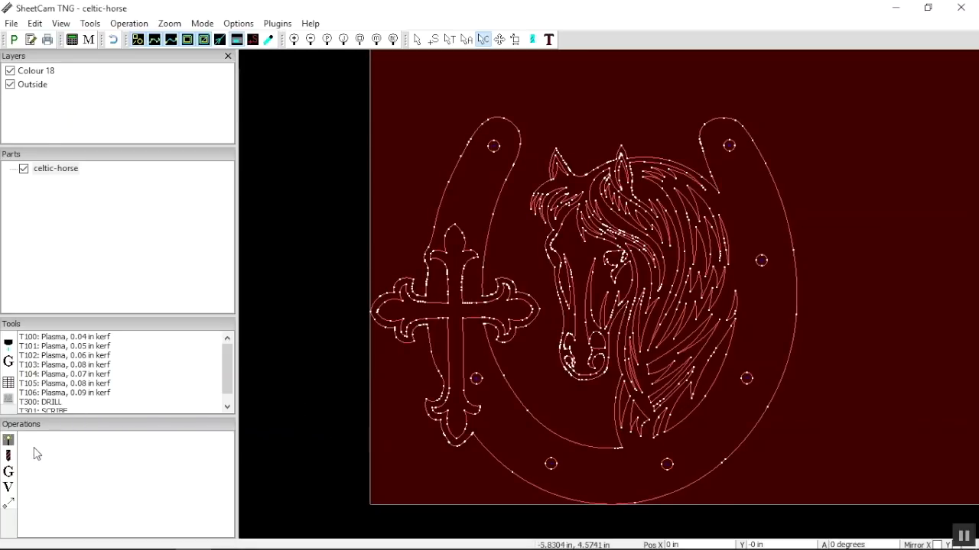
Create a jet cutting operation with inside offset on the Colour 18 layer
{"action": "left_click", "coordinate": [8, 442]}
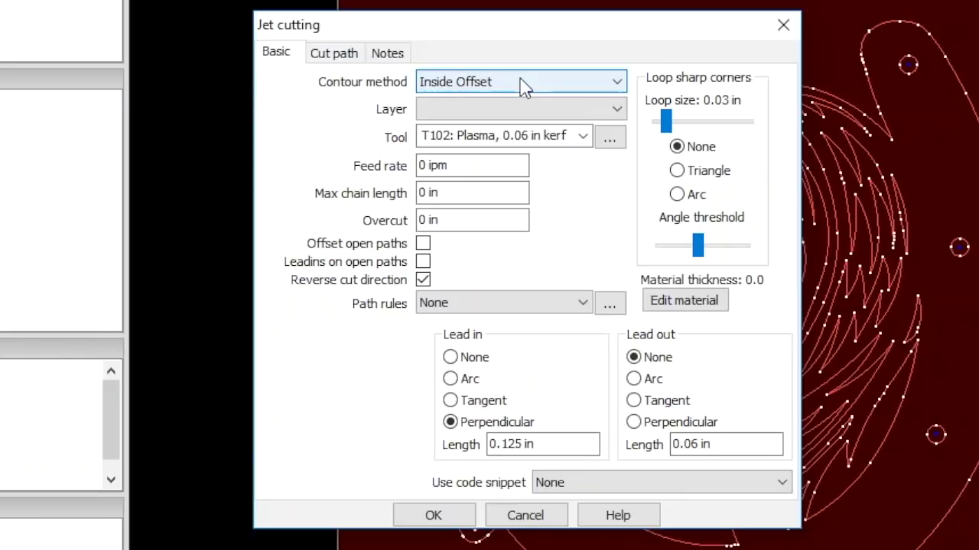
{"action": "left_click", "coordinate": [518, 117]}
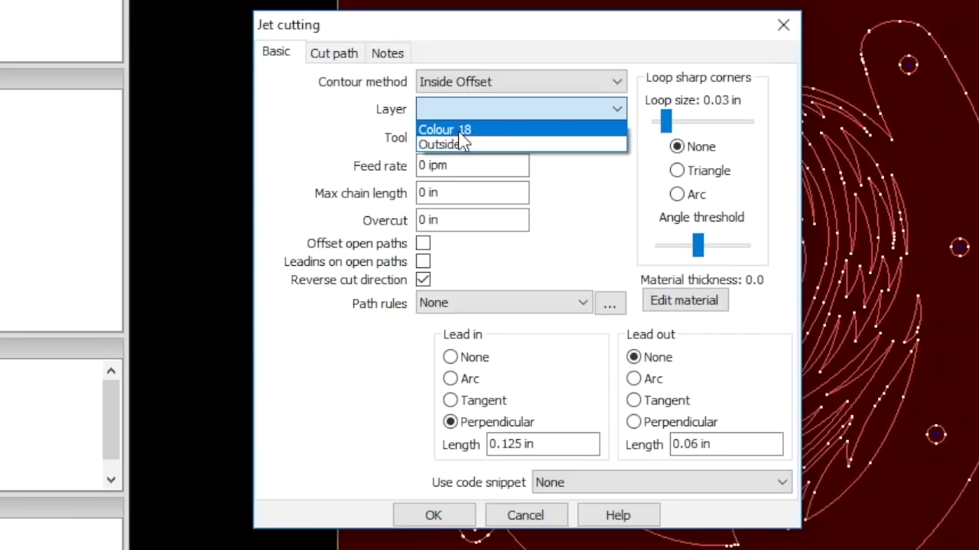
{"action": "left_click", "coordinate": [459, 131]}
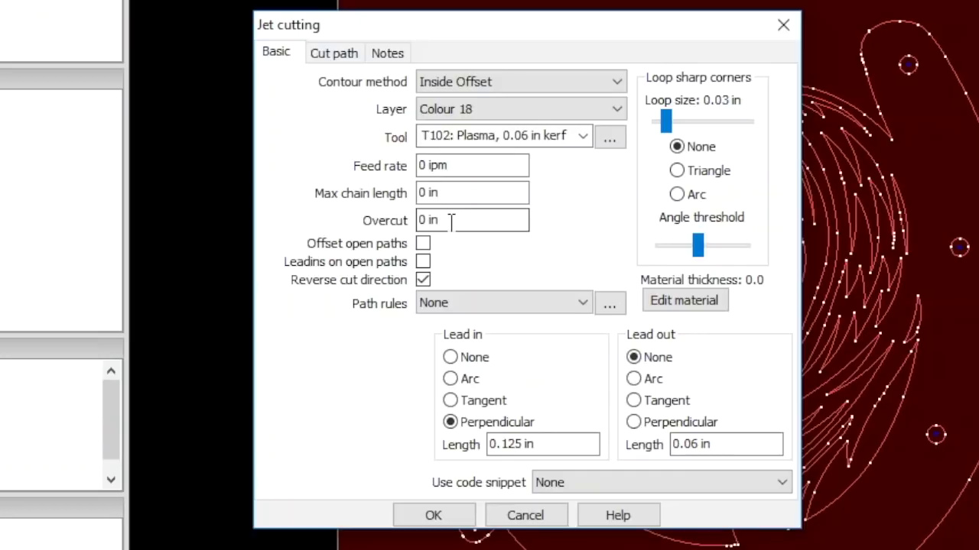
Set the Colour 18 cut's overcut to 0.03 in and enable arc lead-in and lead-out
{"action": "left_click", "coordinate": [451, 222]}
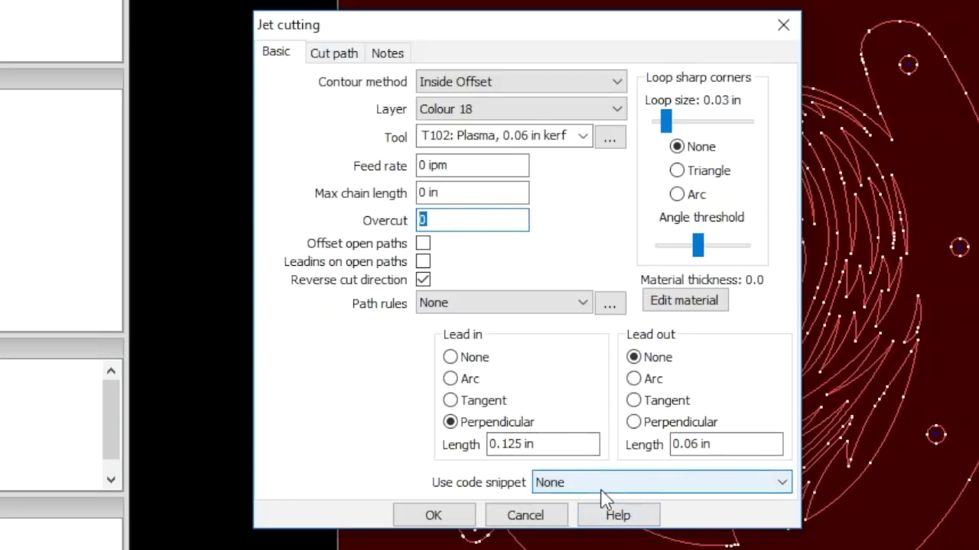
{"action": "type", "text": "."}
{"action": "type", "text": "030"}
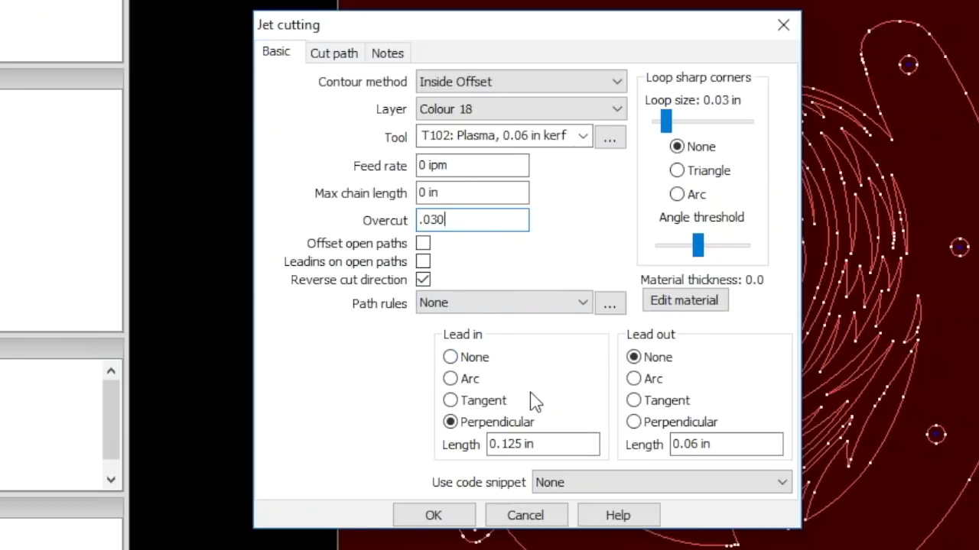
{"action": "left_click", "coordinate": [451, 378]}
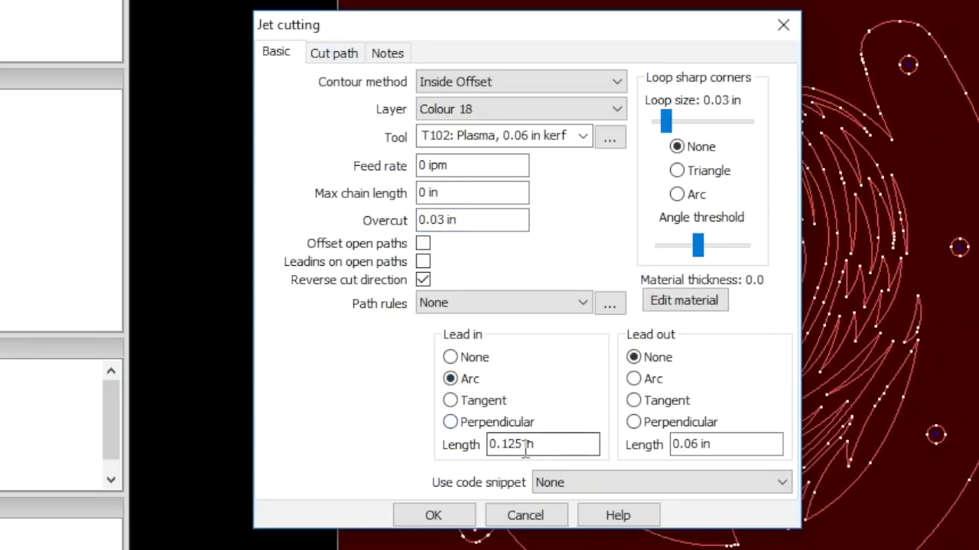
{"action": "left_click", "coordinate": [633, 379]}
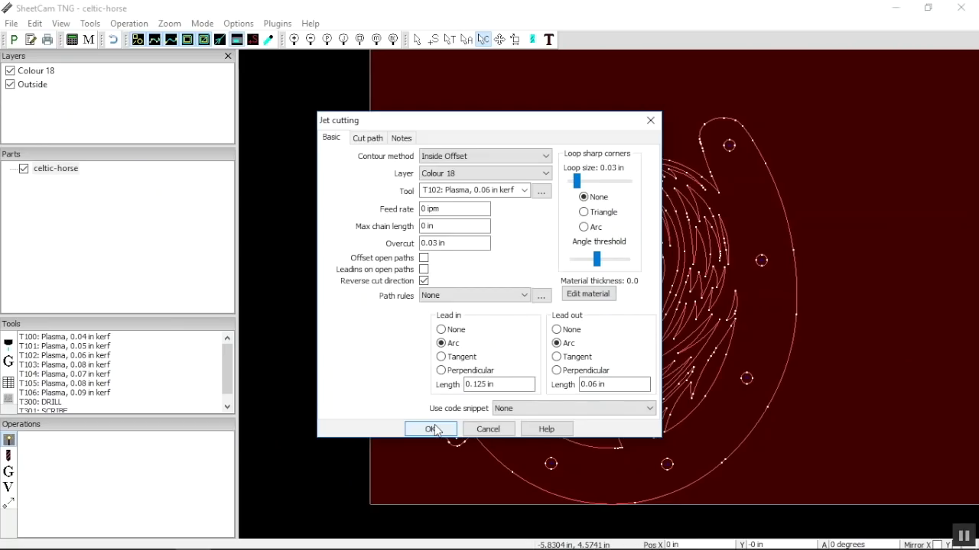
Create the Colour 18 inside-offset operation and zoom in on its arc-lead toolpaths
{"action": "left_click", "coordinate": [432, 429]}
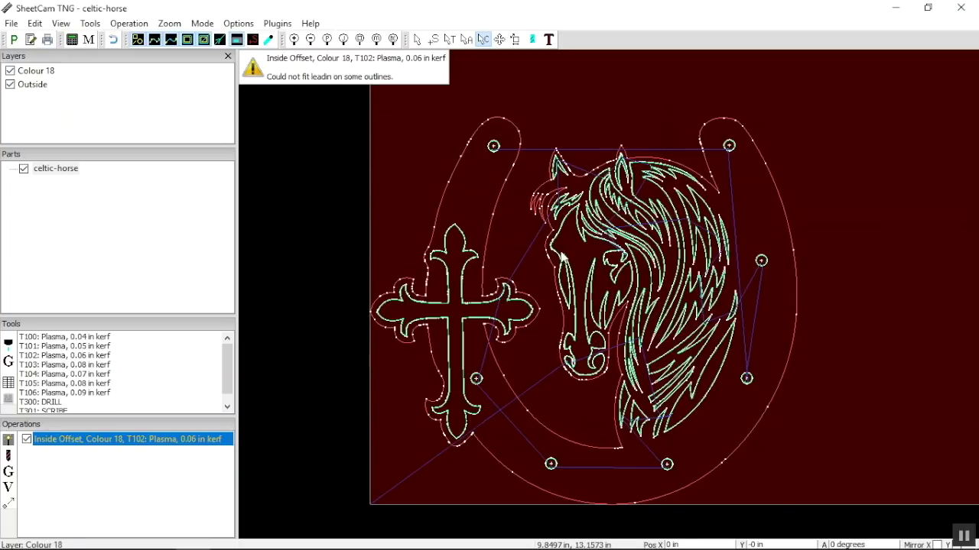
{"action": "scroll", "coordinate": [578, 265], "scroll_direction": "up", "scroll_amount": 2}
{"action": "scroll", "coordinate": [579, 265], "scroll_direction": "up", "scroll_amount": 2}
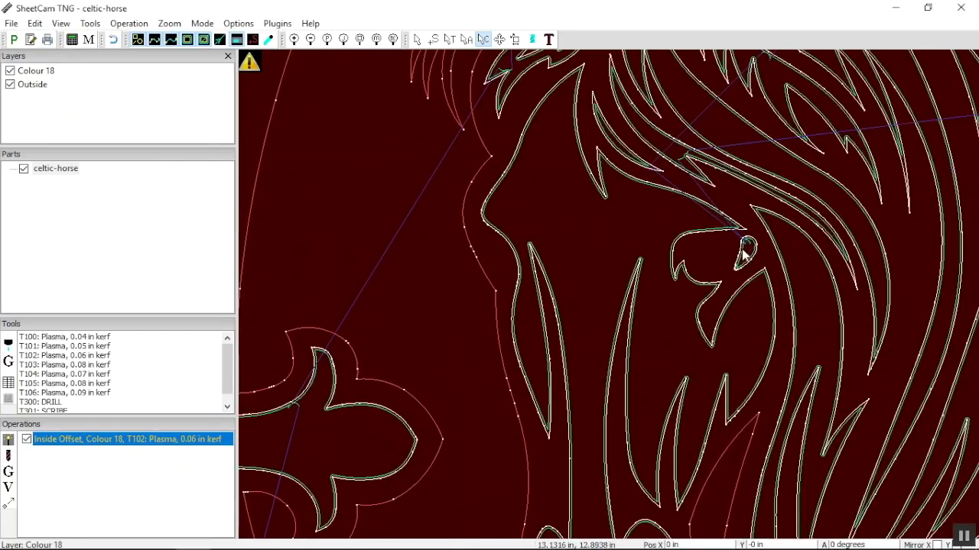
{"action": "scroll", "coordinate": [740, 256], "scroll_direction": "up", "scroll_amount": 1}
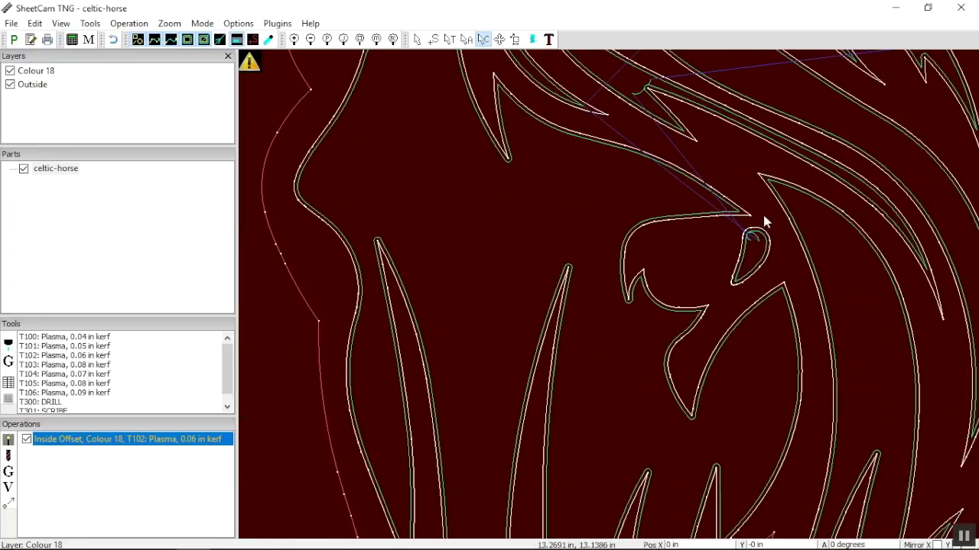
{"action": "scroll", "coordinate": [738, 260], "scroll_direction": "down", "scroll_amount": 2}
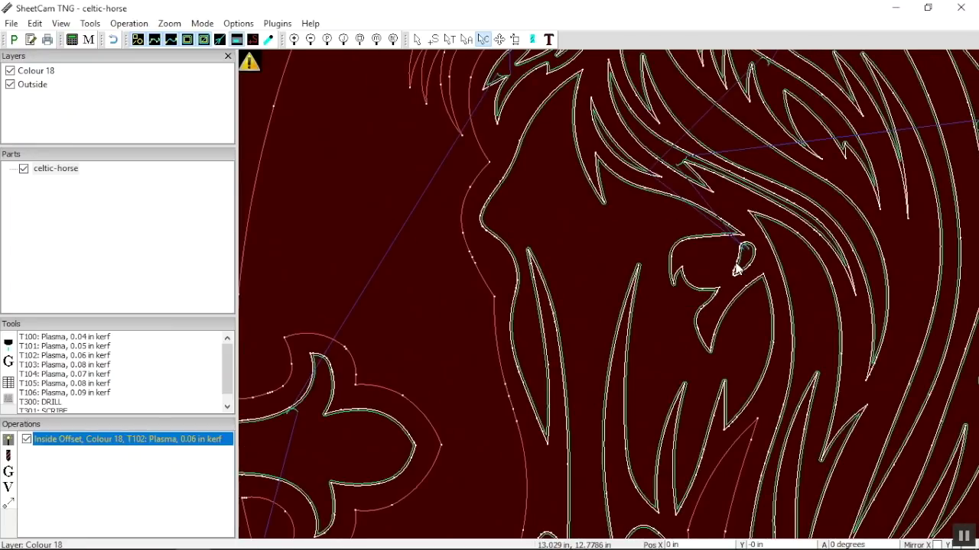
{"action": "scroll", "coordinate": [738, 258], "scroll_direction": "down", "scroll_amount": 2}
{"action": "scroll", "coordinate": [738, 259], "scroll_direction": "down", "scroll_amount": 2}
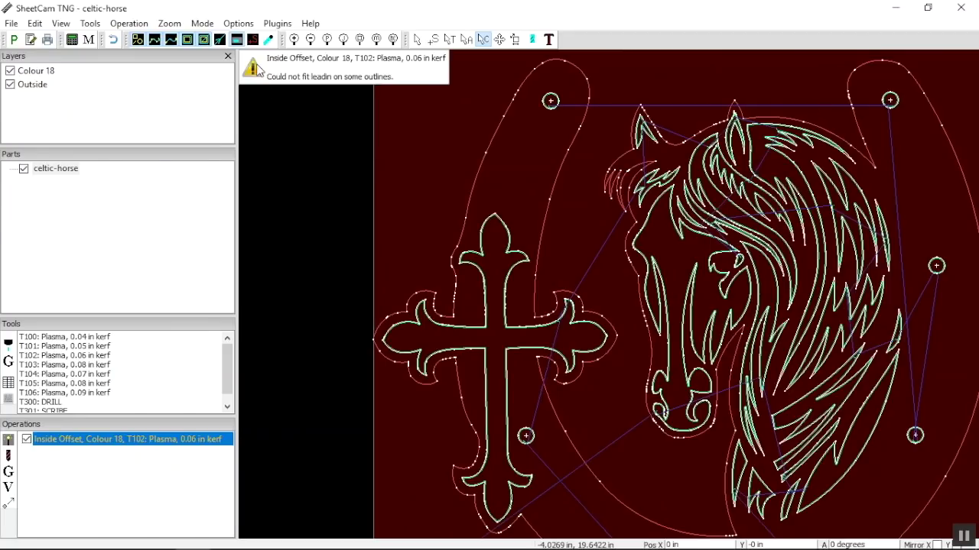
{"action": "mouse_move", "coordinate": [250, 63]}
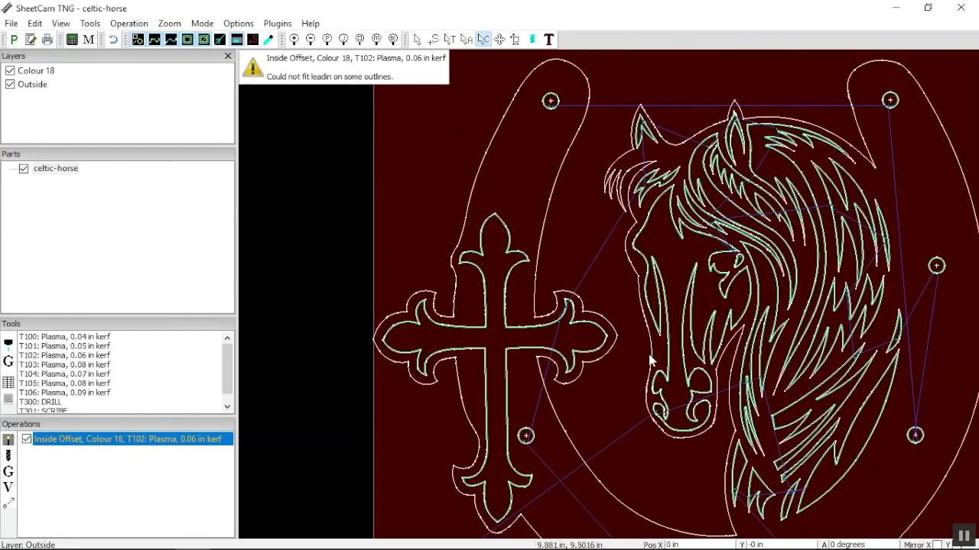
{"action": "scroll", "coordinate": [526, 432], "scroll_direction": "up", "scroll_amount": 2}
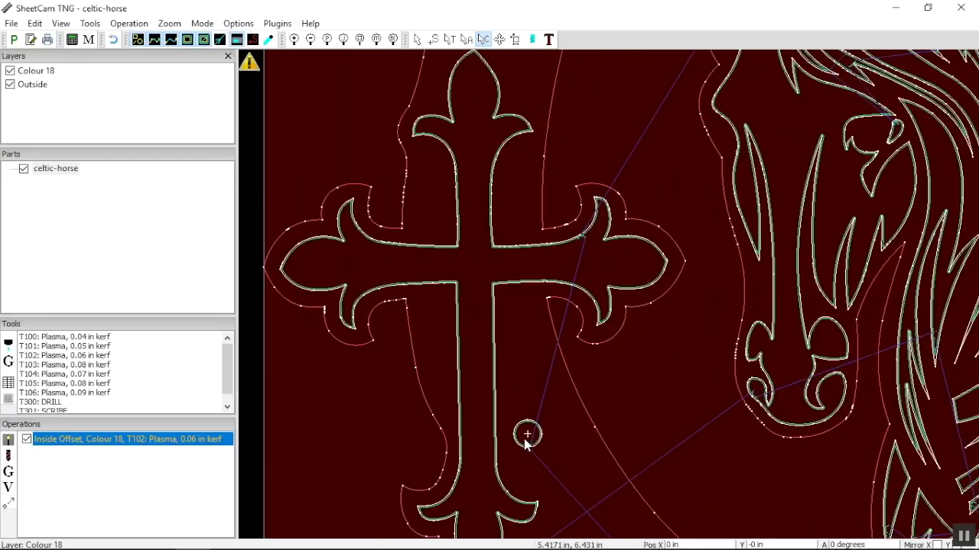
{"action": "scroll", "coordinate": [531, 430], "scroll_direction": "up", "scroll_amount": 3}
{"action": "scroll", "coordinate": [528, 447], "scroll_direction": "up", "scroll_amount": 3}
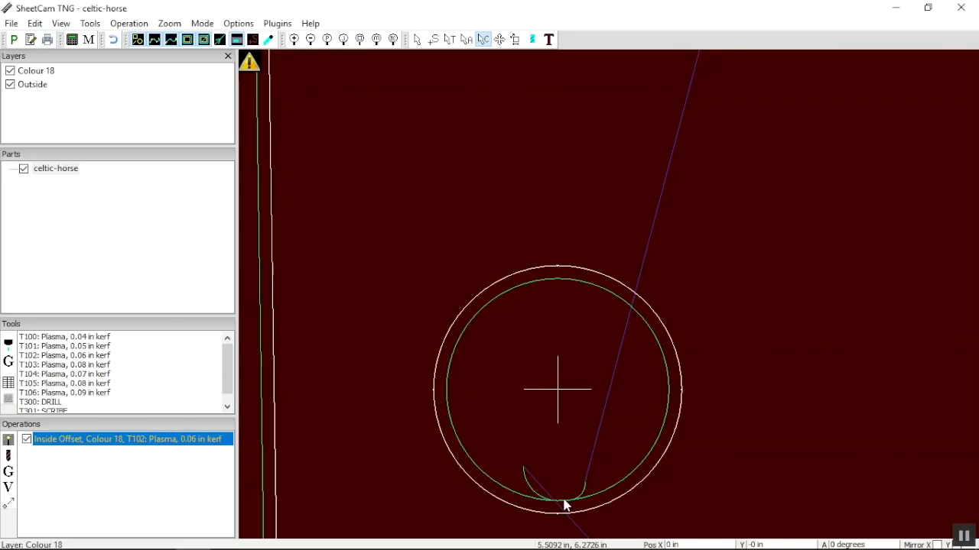
{"action": "scroll", "coordinate": [577, 453], "scroll_direction": "down", "scroll_amount": 1}
{"action": "scroll", "coordinate": [578, 452], "scroll_direction": "down", "scroll_amount": 2}
{"action": "scroll", "coordinate": [577, 451], "scroll_direction": "down", "scroll_amount": 3}
{"action": "scroll", "coordinate": [577, 452], "scroll_direction": "down", "scroll_amount": 2}
{"action": "scroll", "coordinate": [578, 453], "scroll_direction": "down", "scroll_amount": 3}
{"action": "scroll", "coordinate": [578, 454], "scroll_direction": "up", "scroll_amount": 2}
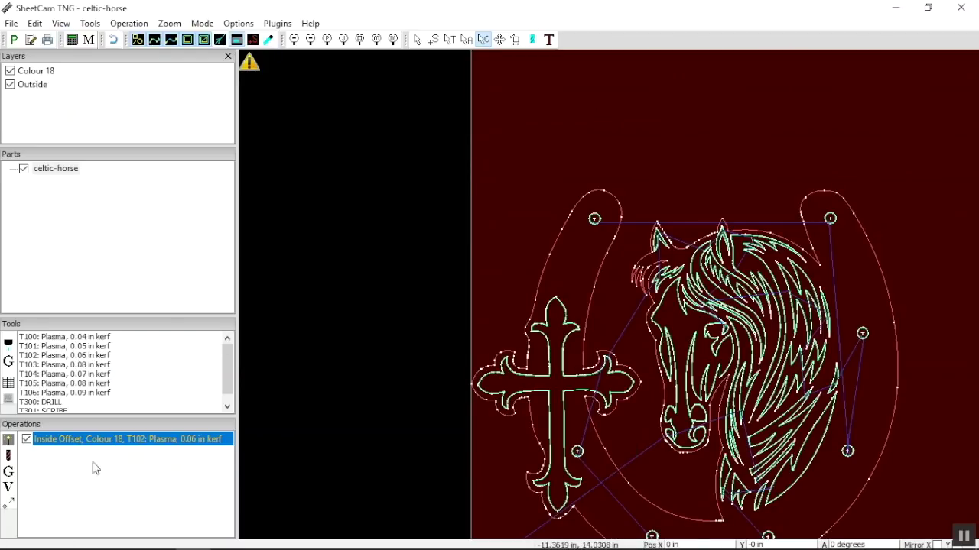
Start a new jet cutting operation on the Outside layer with the T102 0.06 in kerf tool
{"action": "left_click", "coordinate": [9, 456]}
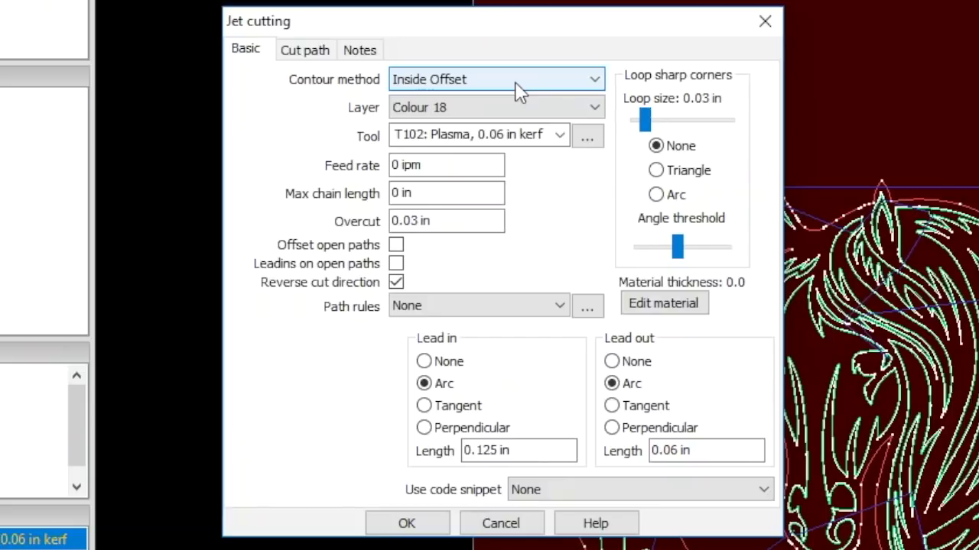
{"action": "left_click", "coordinate": [520, 84]}
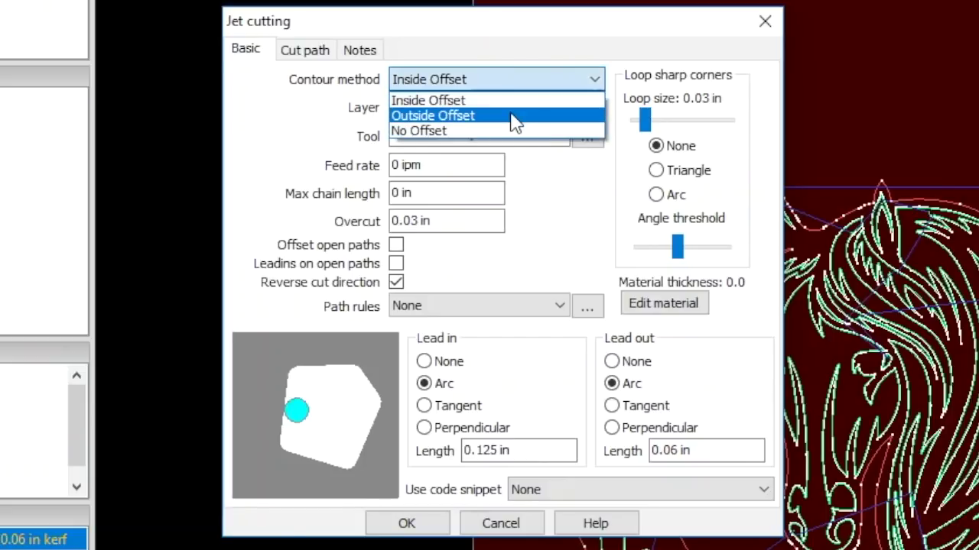
{"action": "left_click", "coordinate": [512, 116]}
{"action": "left_click", "coordinate": [509, 112]}
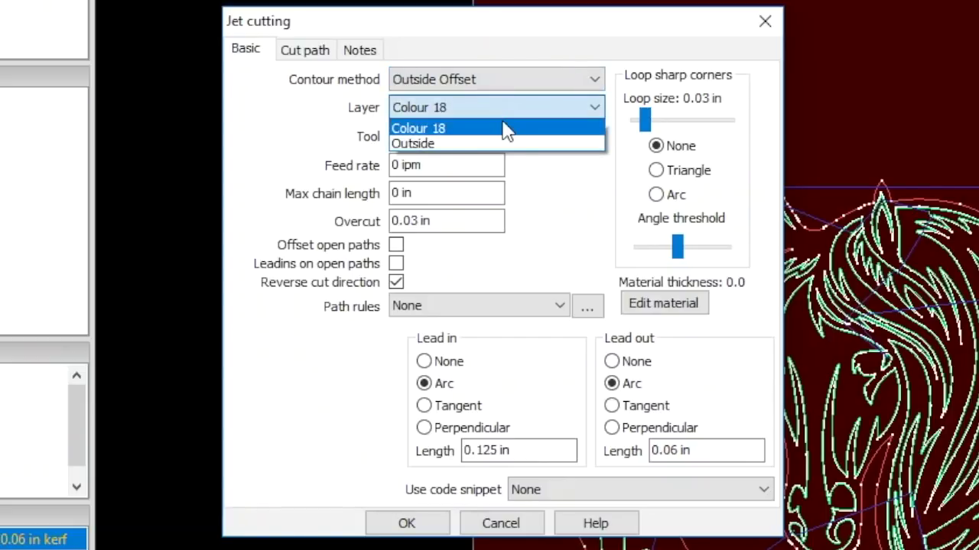
{"action": "left_click", "coordinate": [503, 143]}
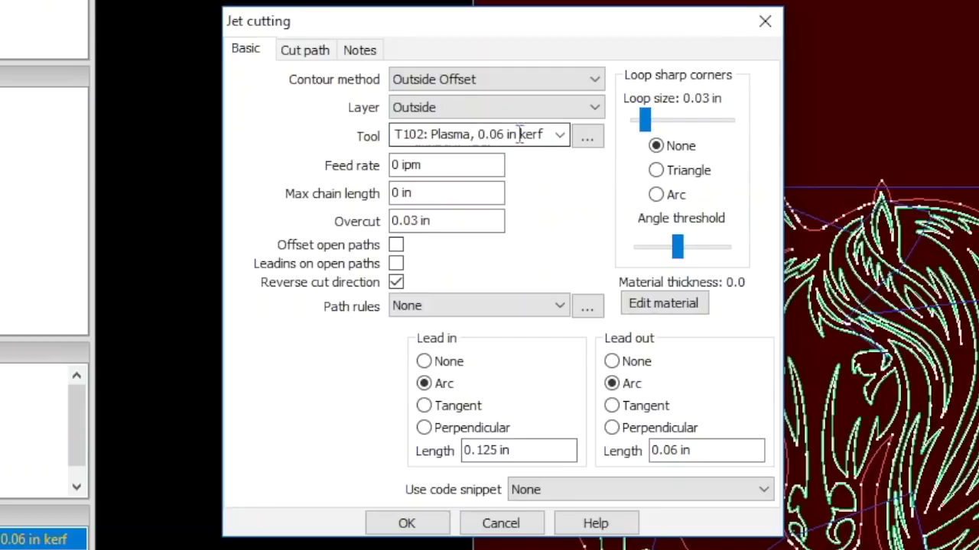
{"action": "left_click", "coordinate": [561, 134]}
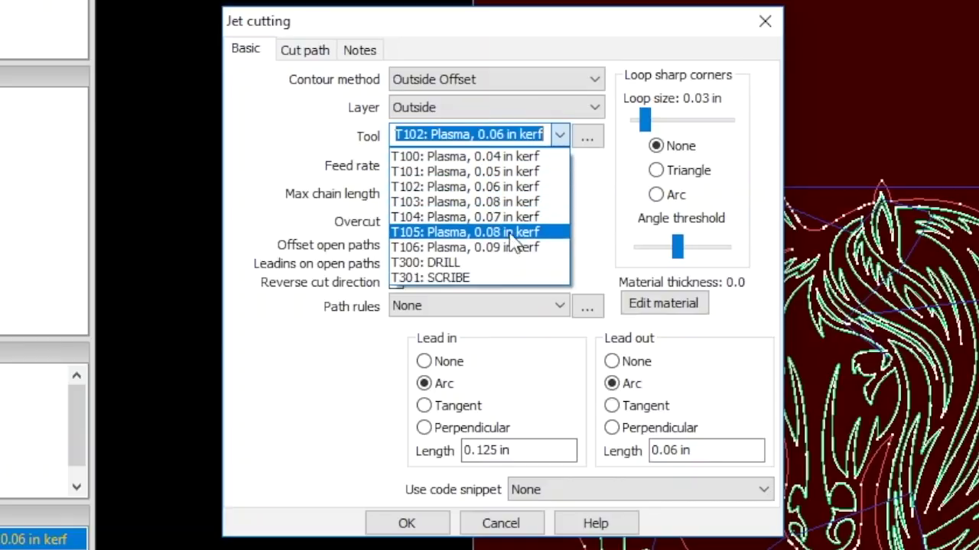
{"action": "left_click", "coordinate": [506, 192]}
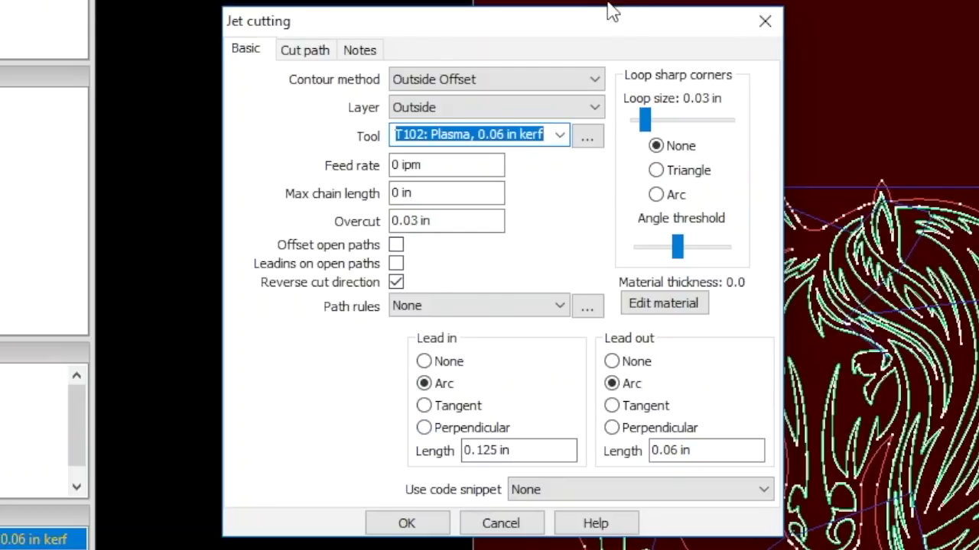
Compare the outside and inside offset previews, leaving the contour on Inside Offset
{"action": "left_click", "coordinate": [472, 80]}
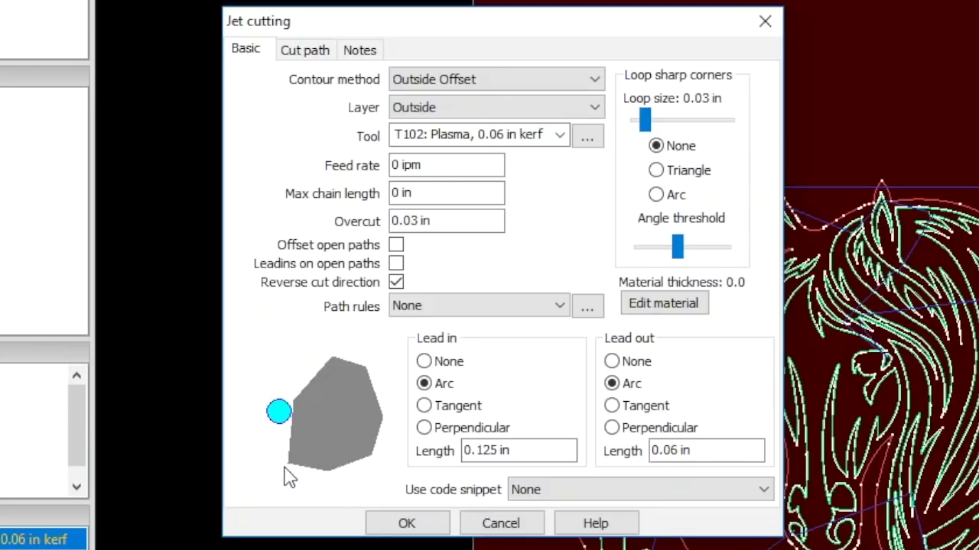
{"action": "left_click", "coordinate": [474, 83]}
{"action": "left_click", "coordinate": [474, 107]}
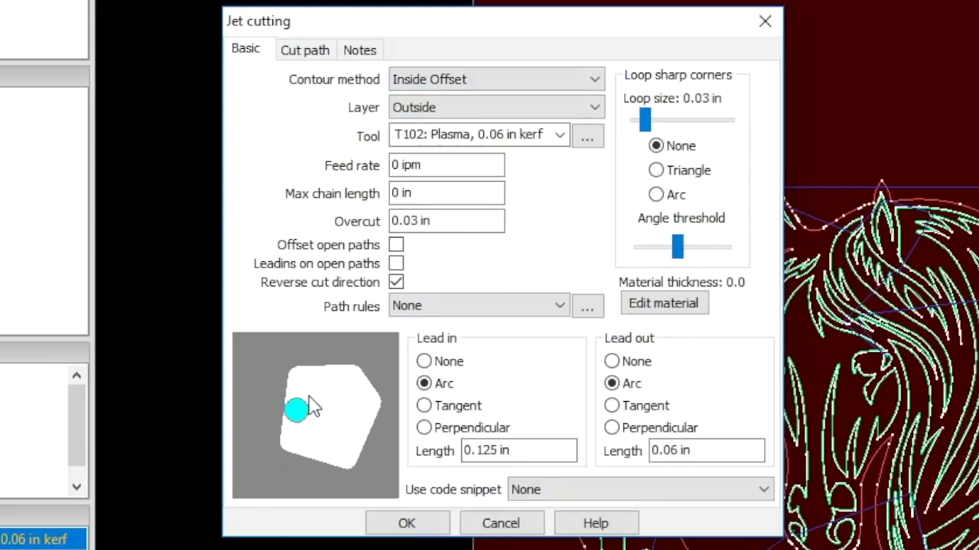
{"action": "left_click", "coordinate": [499, 79]}
{"action": "left_click", "coordinate": [498, 116]}
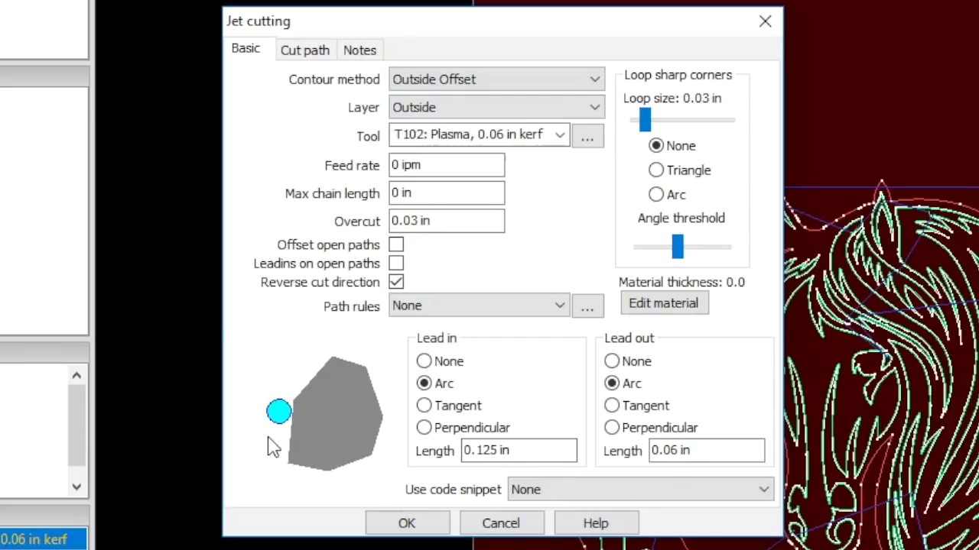
{"action": "left_click", "coordinate": [513, 84]}
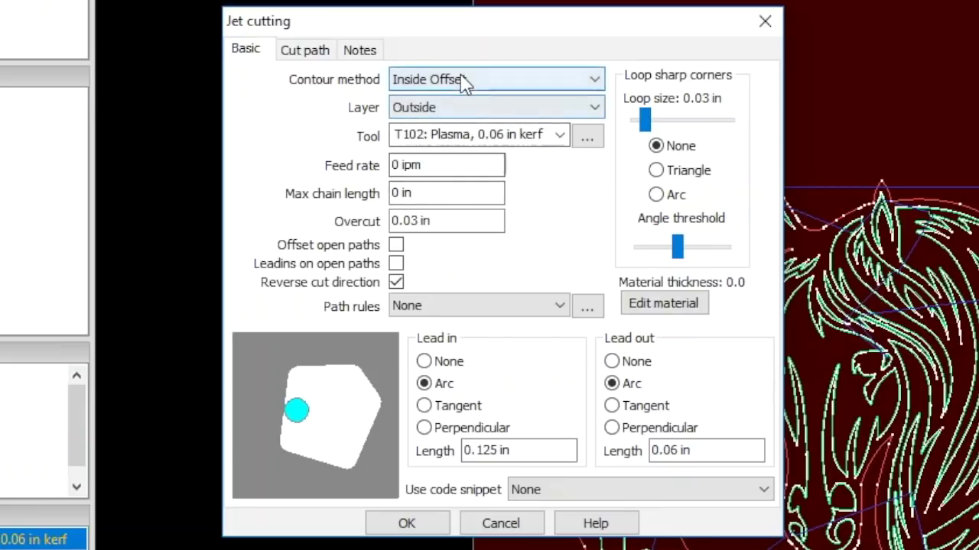
{"action": "left_click", "coordinate": [463, 109]}
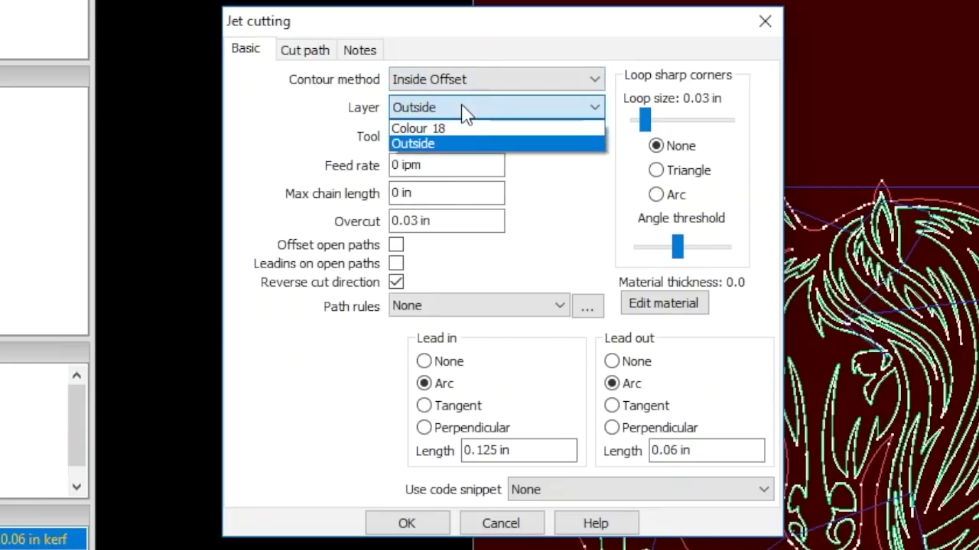
{"action": "left_click", "coordinate": [467, 128]}
{"action": "scroll", "coordinate": [474, 141], "scroll_direction": "down", "scroll_amount": 1}
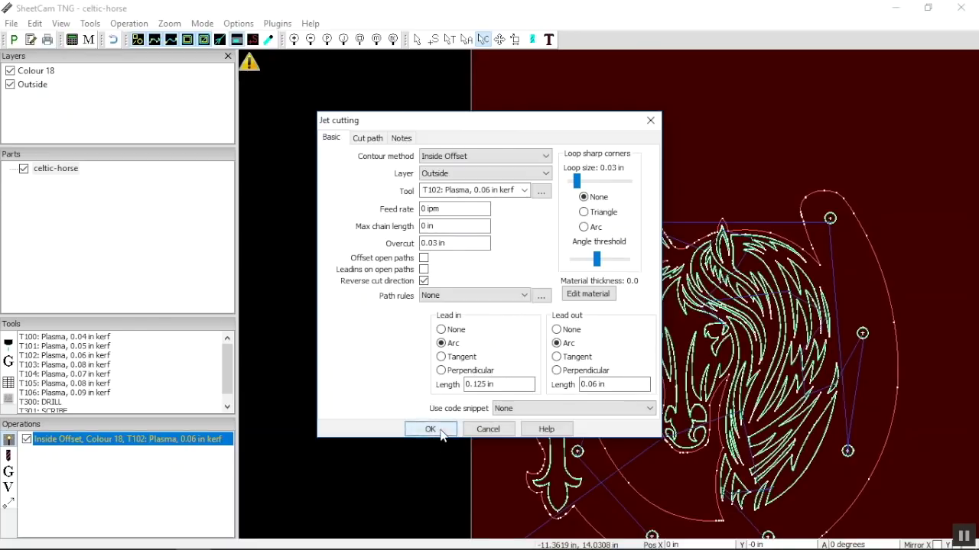
Confirm the Outside-layer inside-offset operation and zoom in on the horseshoe outline toolpath
{"action": "left_click", "coordinate": [431, 429]}
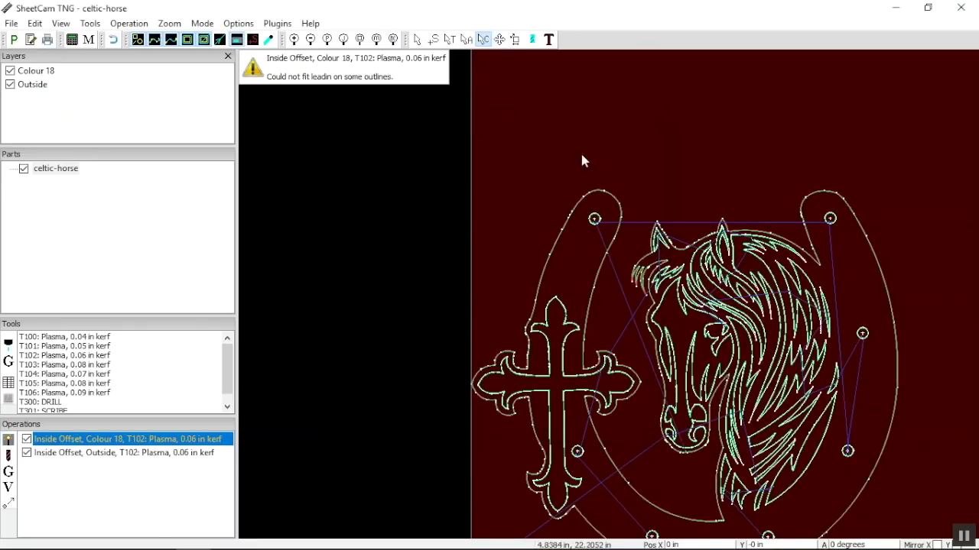
{"action": "scroll", "coordinate": [597, 180], "scroll_direction": "up", "scroll_amount": 3}
{"action": "scroll", "coordinate": [602, 186], "scroll_direction": "up", "scroll_amount": 2}
{"action": "scroll", "coordinate": [559, 152], "scroll_direction": "up", "scroll_amount": 1}
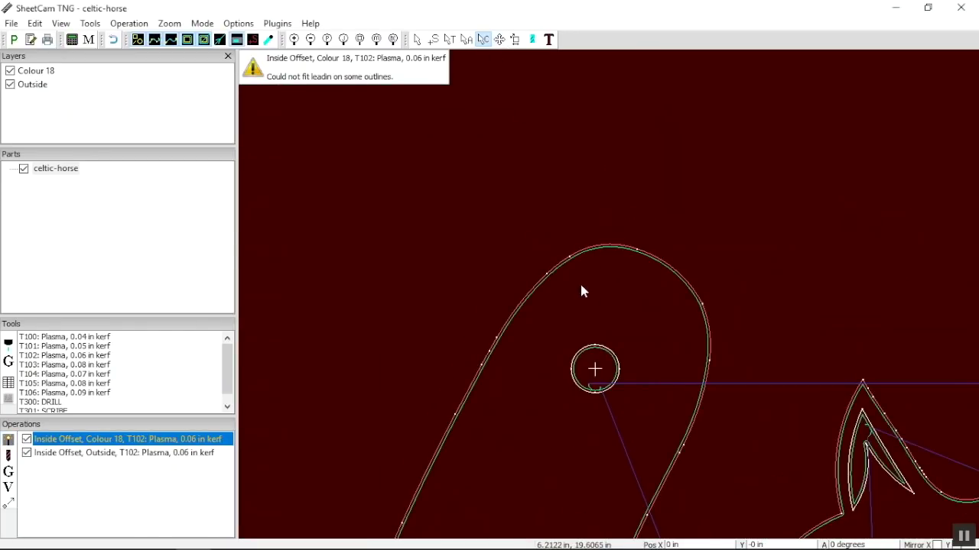
{"action": "scroll", "coordinate": [581, 289], "scroll_direction": "up", "scroll_amount": 3}
{"action": "scroll", "coordinate": [581, 291], "scroll_direction": "up", "scroll_amount": 2}
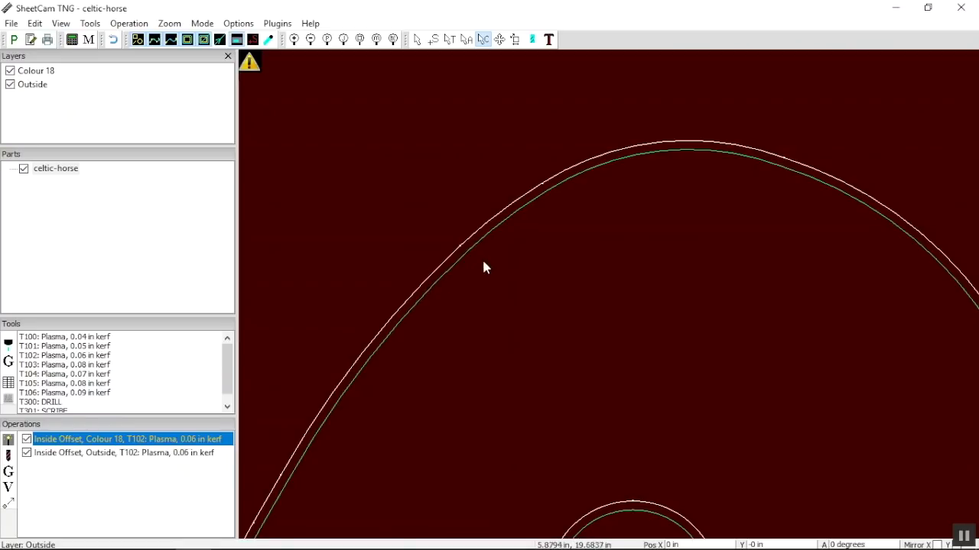
{"action": "scroll", "coordinate": [484, 257], "scroll_direction": "down", "scroll_amount": 1}
{"action": "scroll", "coordinate": [486, 256], "scroll_direction": "down", "scroll_amount": 1}
{"action": "scroll", "coordinate": [487, 257], "scroll_direction": "down", "scroll_amount": 2}
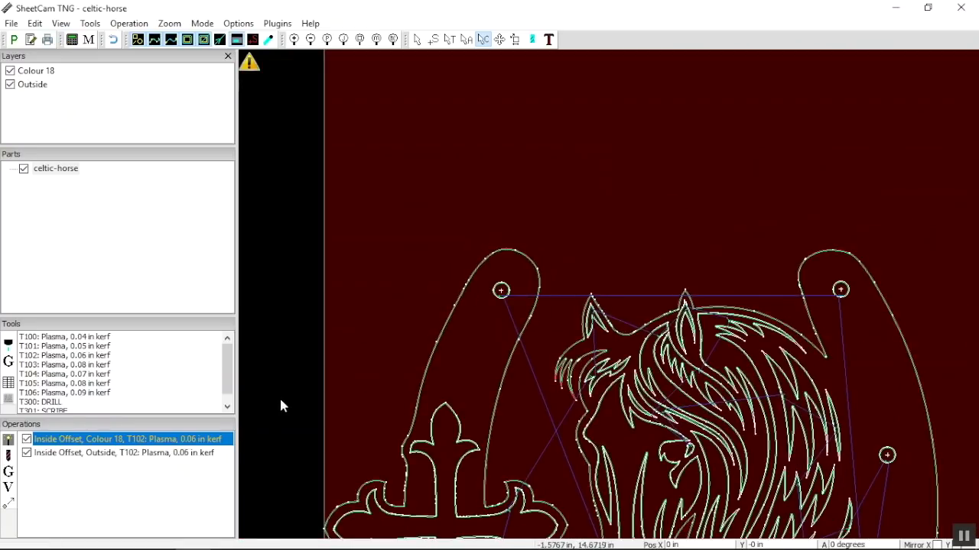
Change the Outside layer operation's contour method to Outside Offset
{"action": "double_click", "coordinate": [159, 456]}
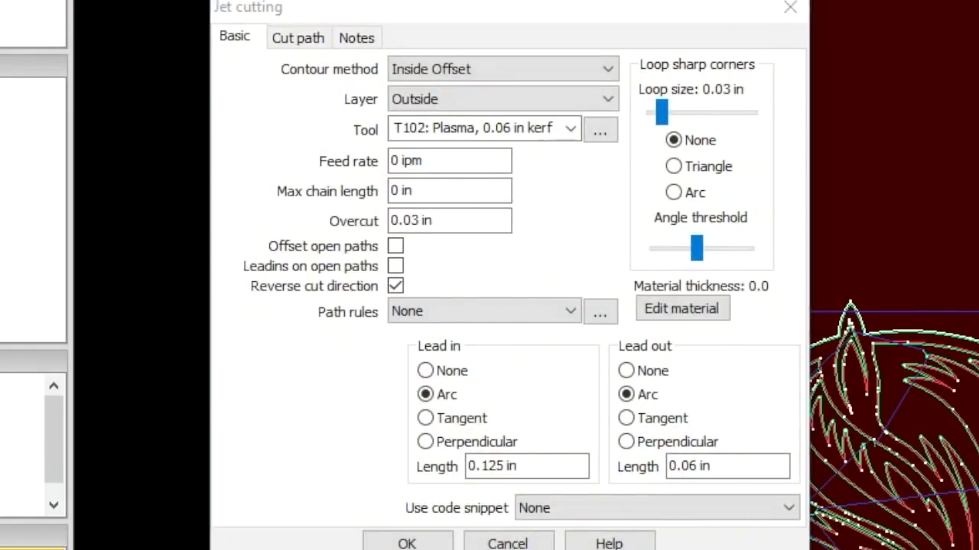
{"action": "left_click", "coordinate": [492, 69]}
{"action": "left_click", "coordinate": [490, 105]}
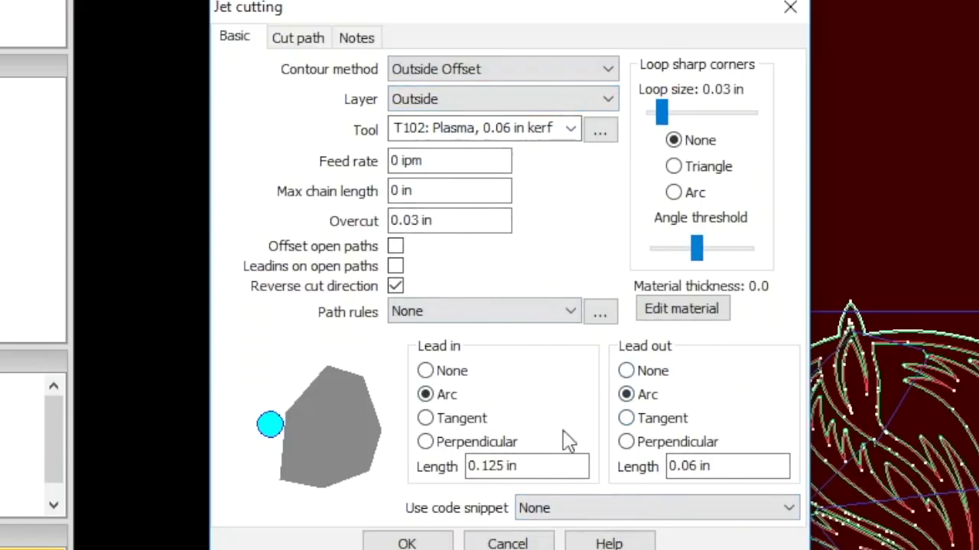
{"action": "left_click", "coordinate": [407, 542]}
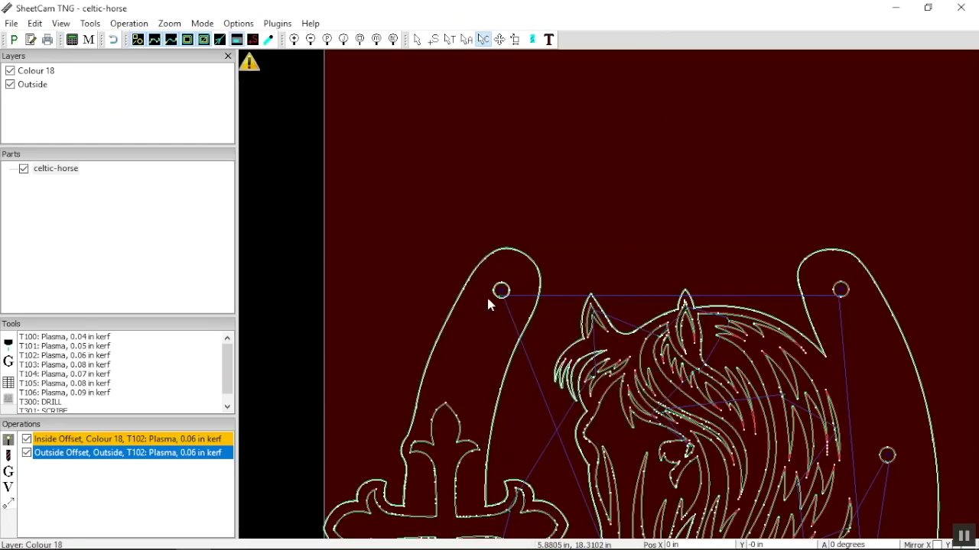
Zoom around the canvas to inspect lead-ins on the horseshoe, cross and horse head
{"action": "scroll", "coordinate": [490, 304], "scroll_direction": "up", "scroll_amount": 5}
{"action": "scroll", "coordinate": [488, 301], "scroll_direction": "up", "scroll_amount": 3}
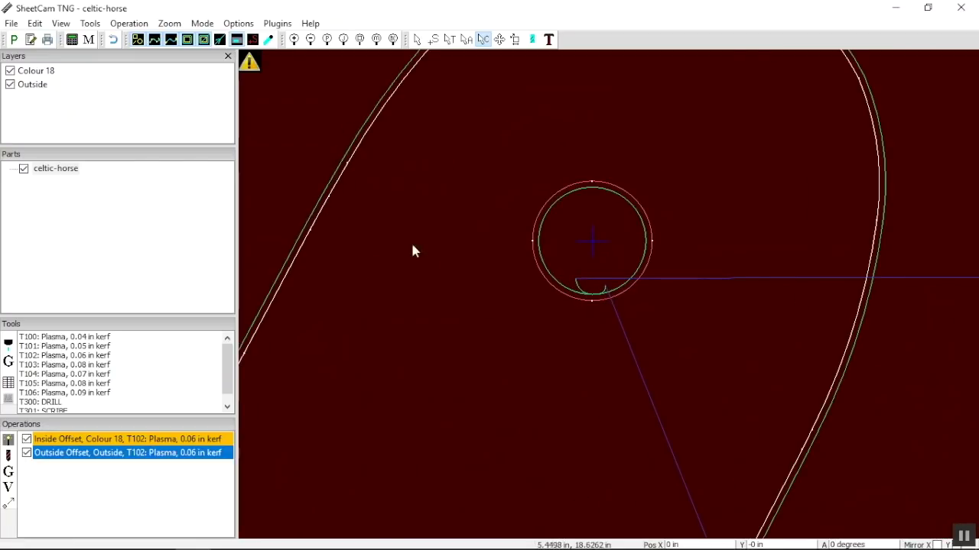
{"action": "scroll", "coordinate": [534, 308], "scroll_direction": "down", "scroll_amount": 2}
{"action": "scroll", "coordinate": [534, 308], "scroll_direction": "down", "scroll_amount": 2}
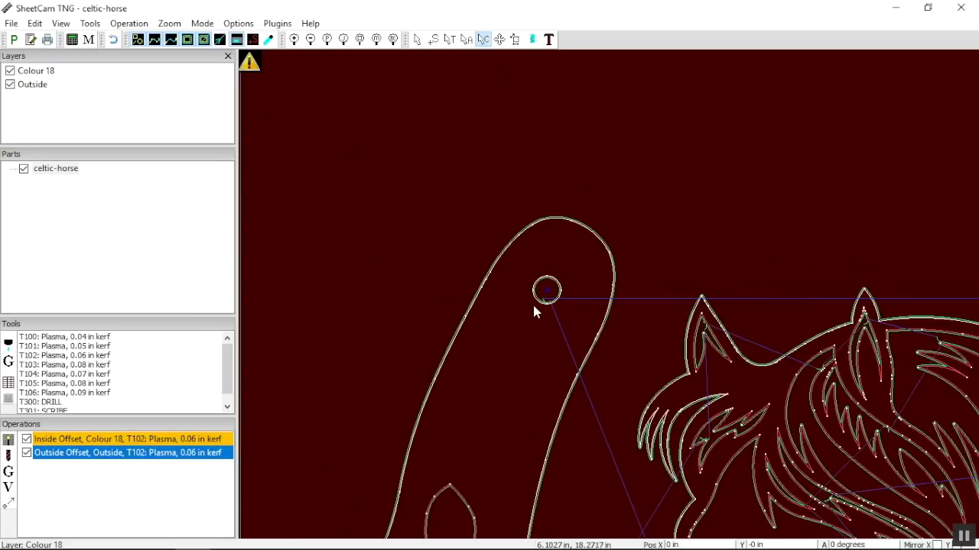
{"action": "scroll", "coordinate": [414, 137], "scroll_direction": "down", "scroll_amount": 3}
{"action": "scroll", "coordinate": [560, 305], "scroll_direction": "up", "scroll_amount": 2}
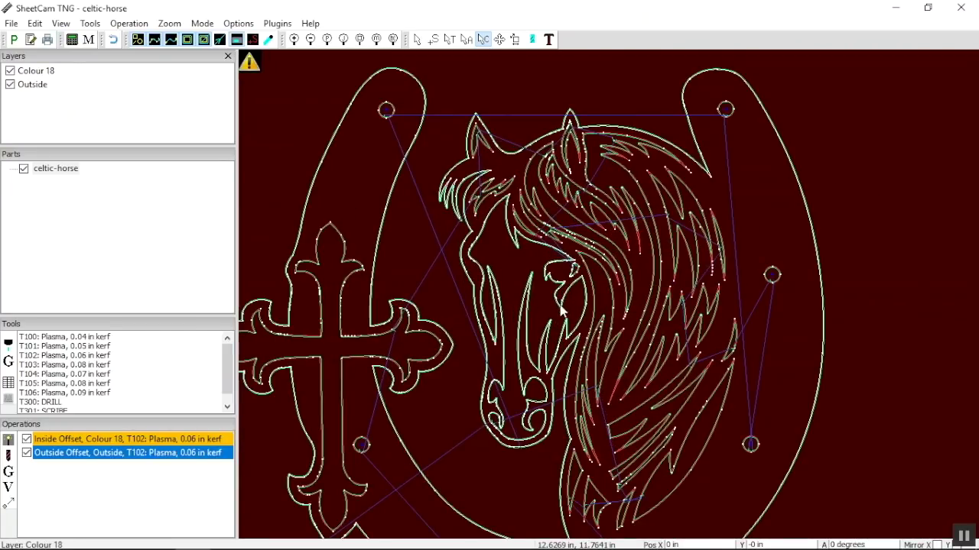
{"action": "scroll", "coordinate": [564, 325], "scroll_direction": "down", "scroll_amount": 1}
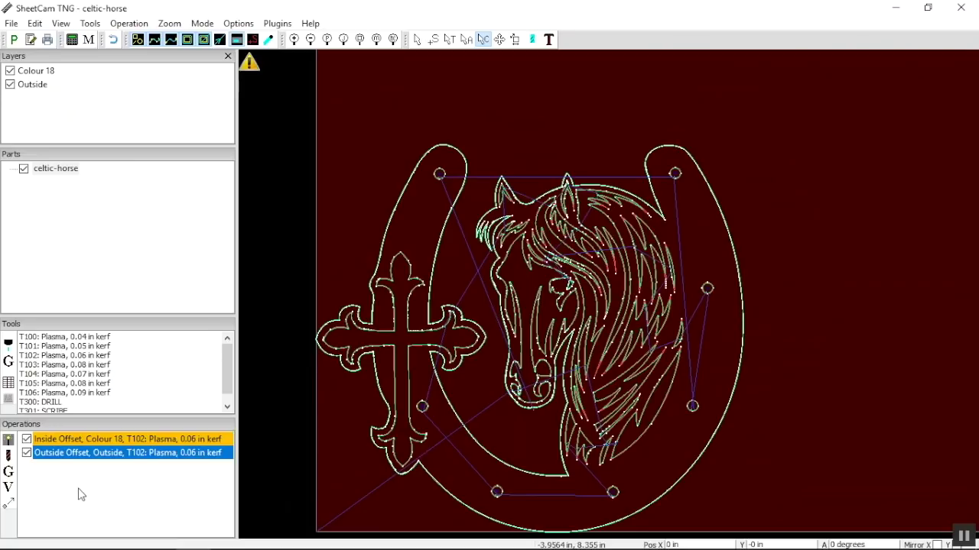
{"action": "scroll", "coordinate": [491, 348], "scroll_direction": "up", "scroll_amount": 2}
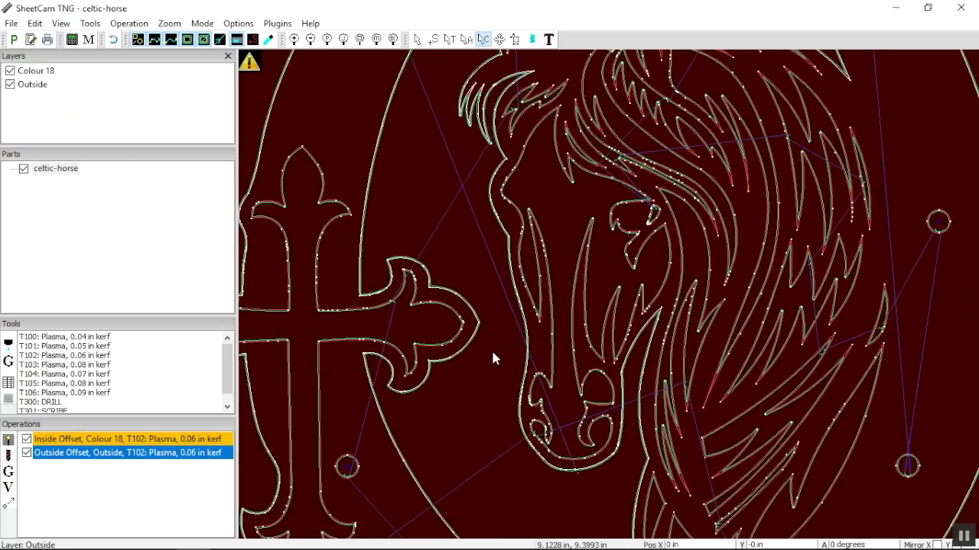
{"action": "scroll", "coordinate": [550, 314], "scroll_direction": "up", "scroll_amount": 1}
{"action": "scroll", "coordinate": [684, 186], "scroll_direction": "up", "scroll_amount": 1}
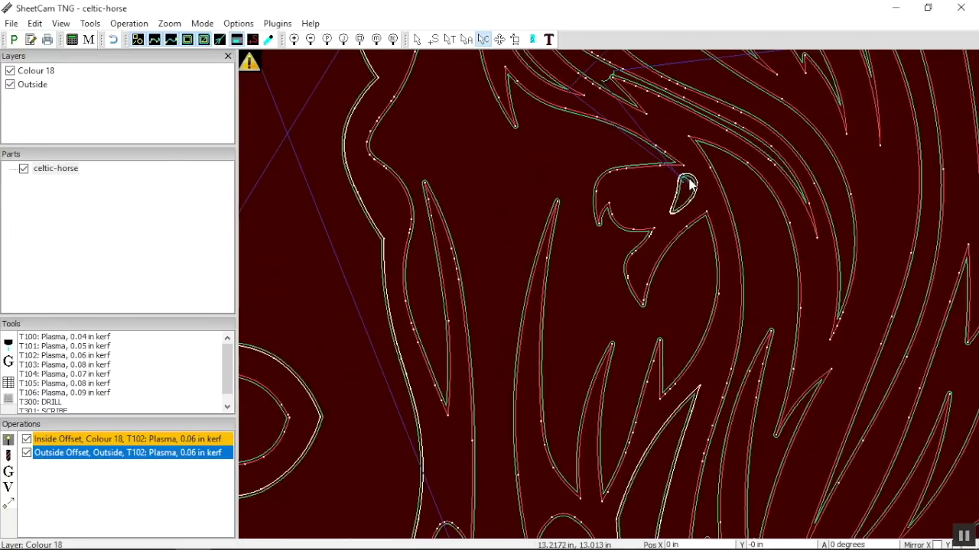
{"action": "scroll", "coordinate": [687, 184], "scroll_direction": "down", "scroll_amount": 2}
{"action": "scroll", "coordinate": [687, 185], "scroll_direction": "down", "scroll_amount": 1}
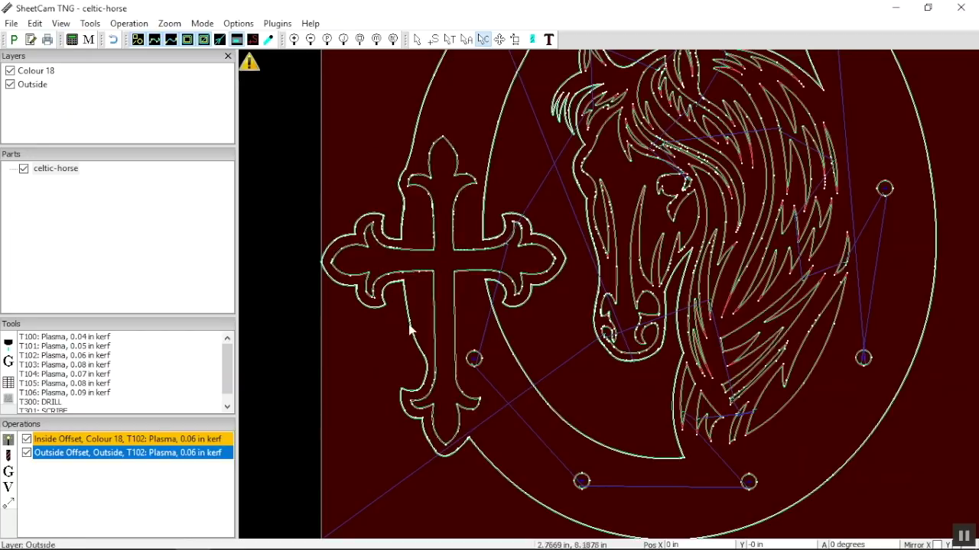
Add FEEDRATE = 100 and FEEDRATE = 50 variables, moving the 50 entry up the list
{"action": "left_click", "coordinate": [8, 487]}
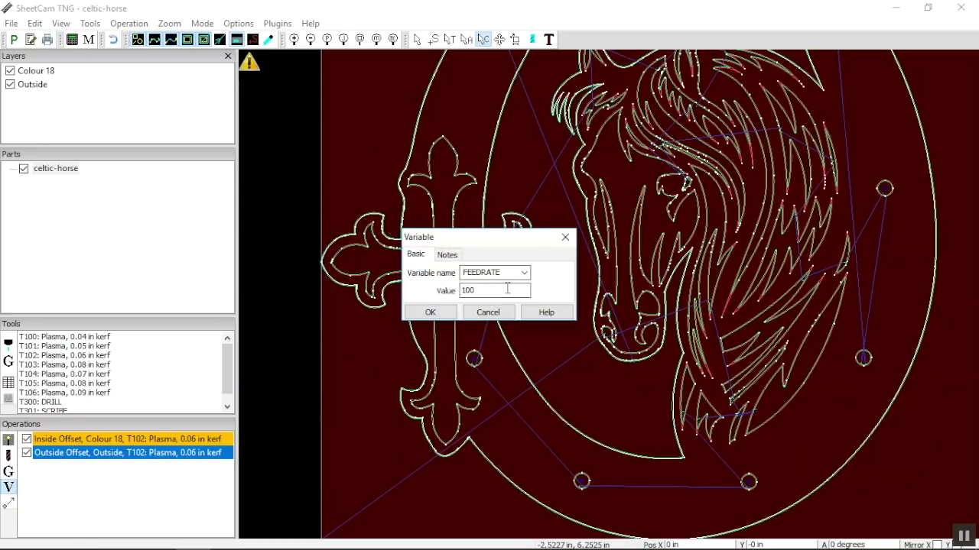
{"action": "left_click", "coordinate": [430, 313]}
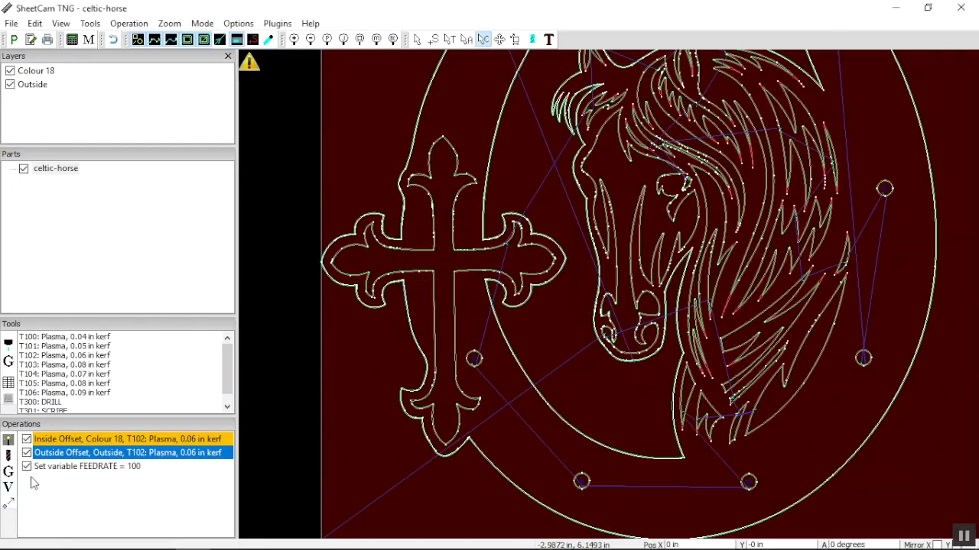
{"action": "left_click", "coordinate": [8, 487]}
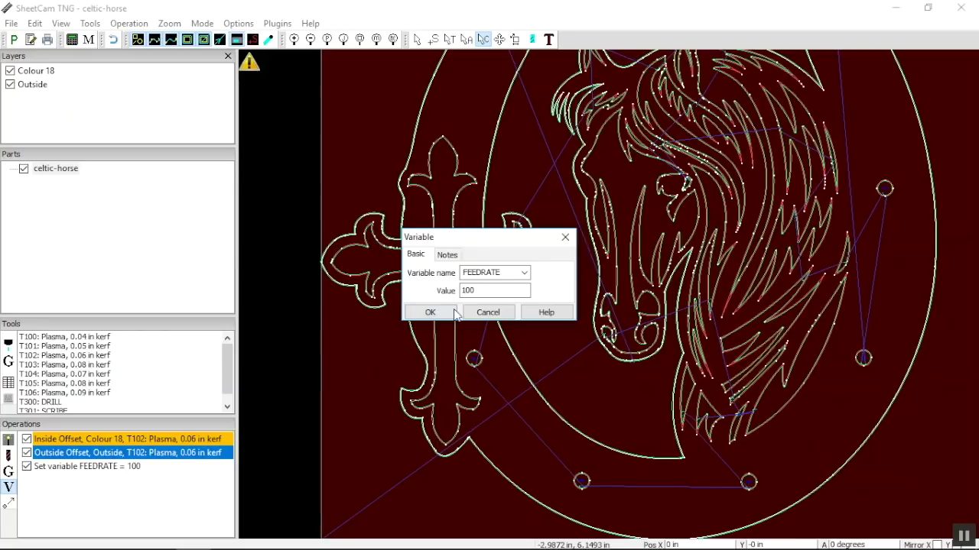
{"action": "type", "text": "50"}
{"action": "left_click", "coordinate": [431, 312]}
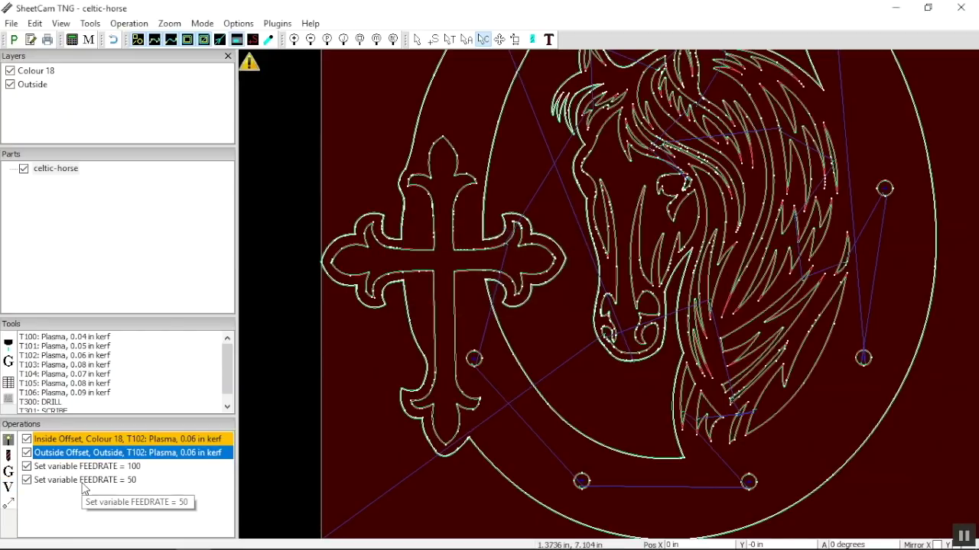
{"action": "mouse_move", "coordinate": [84, 479]}
{"action": "left_mouse_down"}
{"action": "mouse_move", "coordinate": [84, 433]}
{"action": "mouse_move", "coordinate": [88, 440]}
{"action": "left_mouse_up"}
Drag 'Set variable FEEDRATE = 100' above the Outside Offset operation
{"action": "left_click_drag", "start_coordinate": [96, 480], "coordinate": [96, 467]}
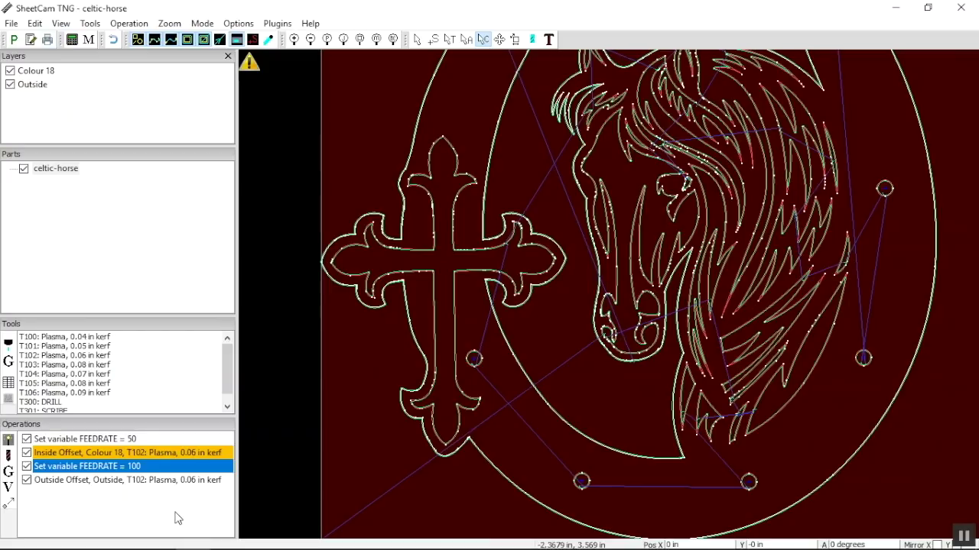
Run the post processor and save as celtic-horse.tap, overwriting the existing file
{"action": "left_click", "coordinate": [14, 40]}
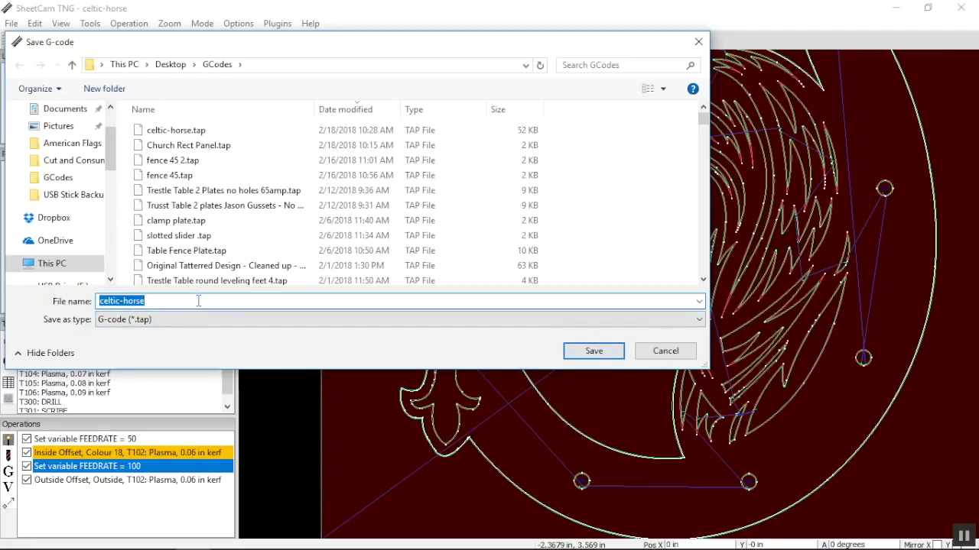
{"action": "left_click", "coordinate": [590, 351]}
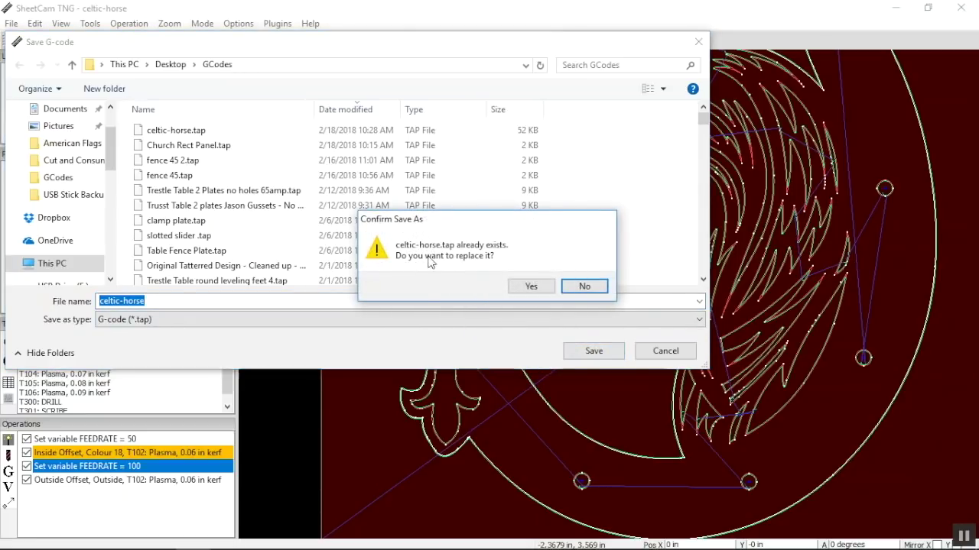
{"action": "left_click", "coordinate": [530, 286]}
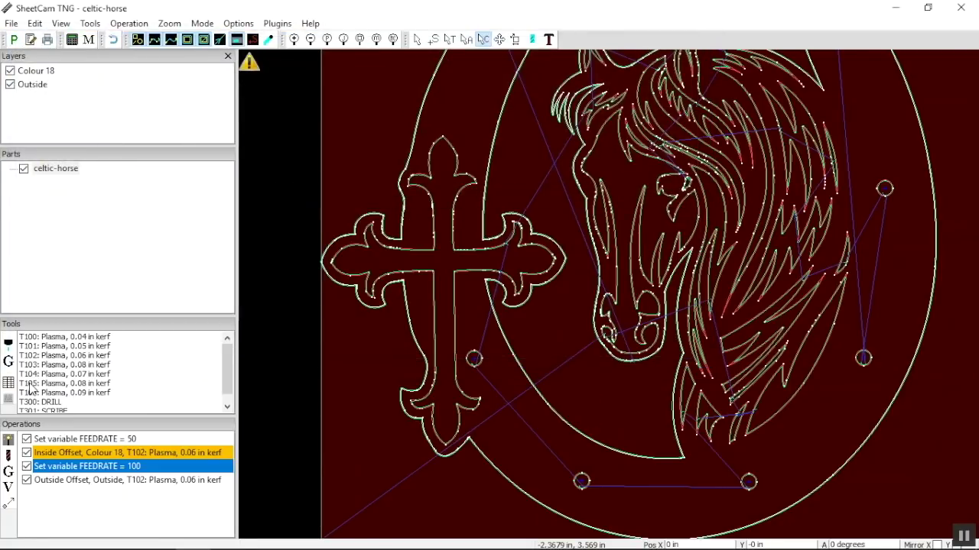
Minimize SheetCam and launch TruCut CNC Plasma, accepting the session profile
{"action": "left_click", "coordinate": [896, 7]}
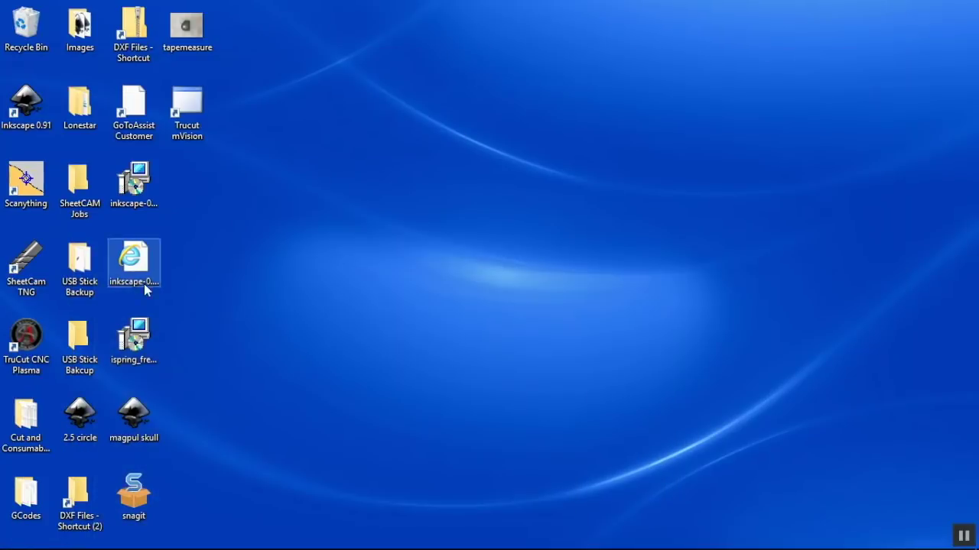
{"action": "left_click", "coordinate": [48, 335]}
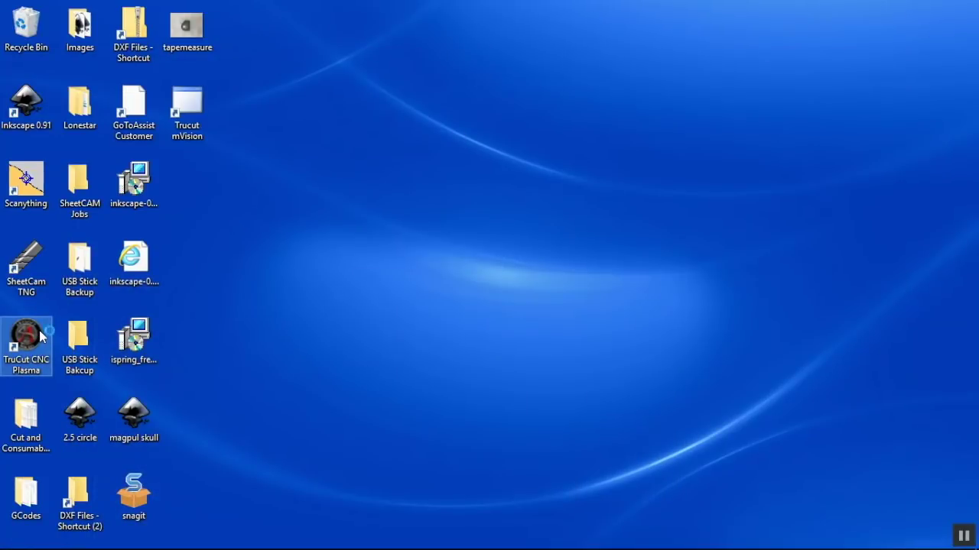
{"action": "left_click", "coordinate": [555, 370]}
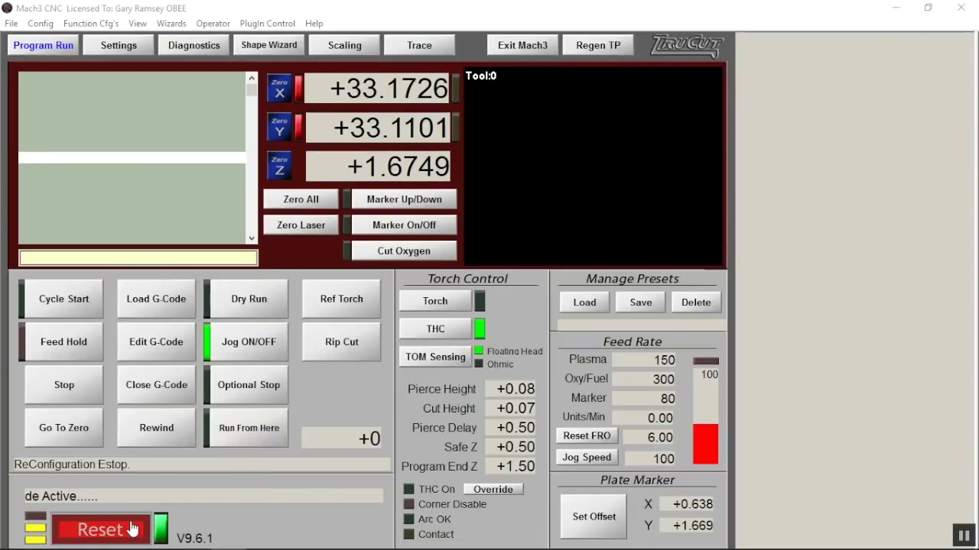
Reset Mach3 out of emergency stop and check the plasma feed rate of 150
{"action": "left_click", "coordinate": [132, 529]}
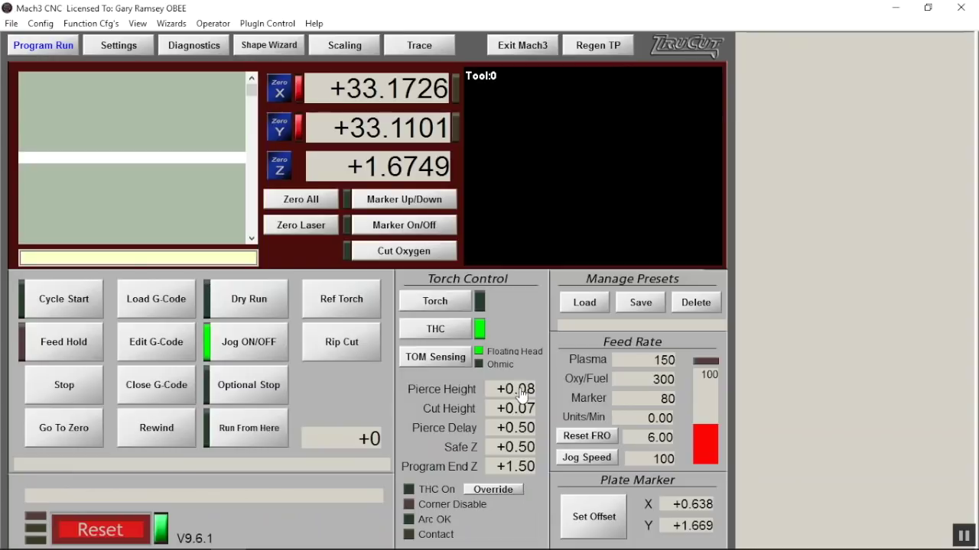
{"action": "left_click", "coordinate": [659, 360]}
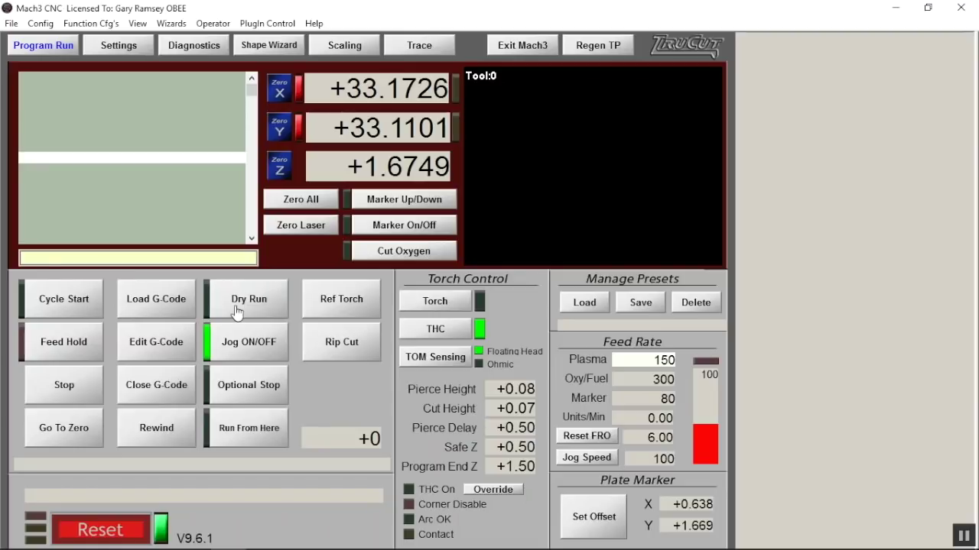
Load celtic-horse.tap into Mach3 to list its code and preview the horseshoe toolpath
{"action": "left_click", "coordinate": [181, 315]}
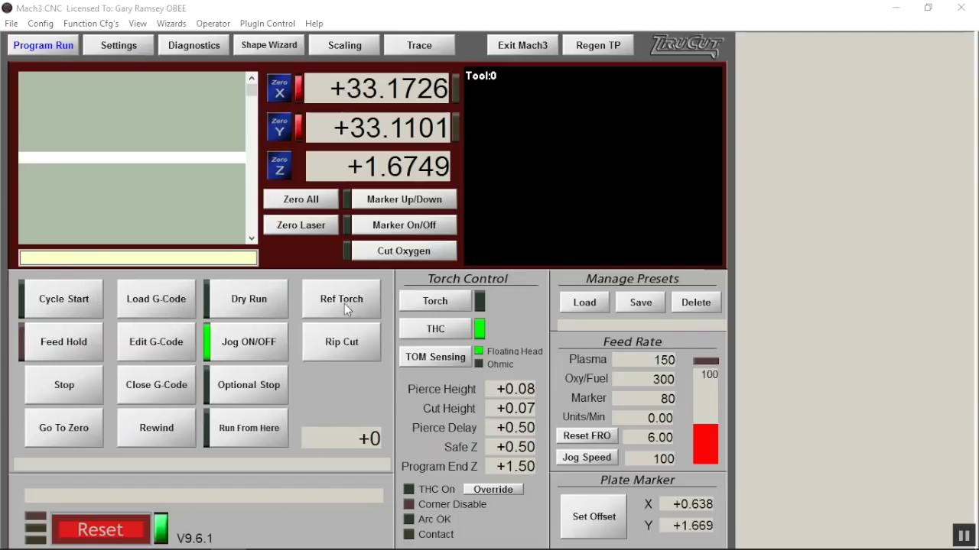
{"action": "left_click", "coordinate": [405, 198]}
{"action": "double_click", "coordinate": [405, 198]}
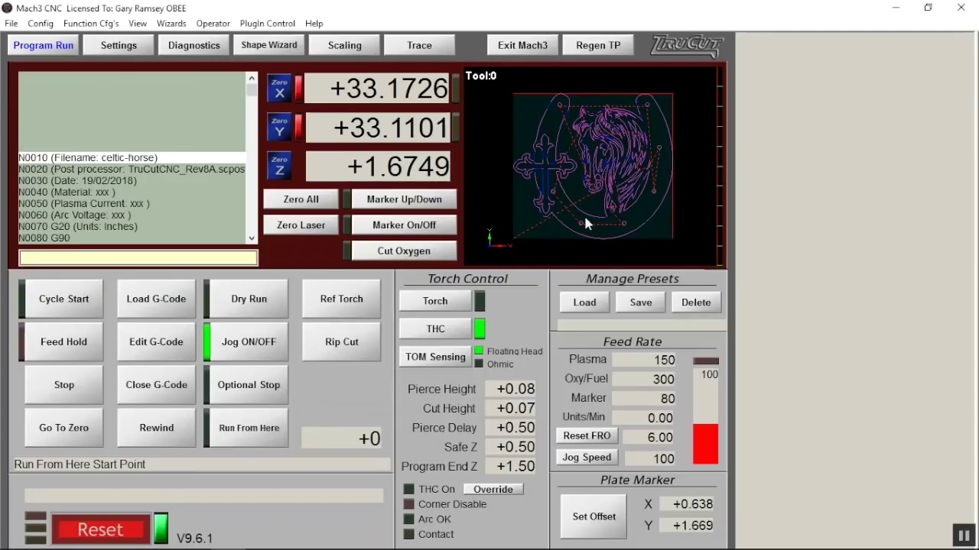